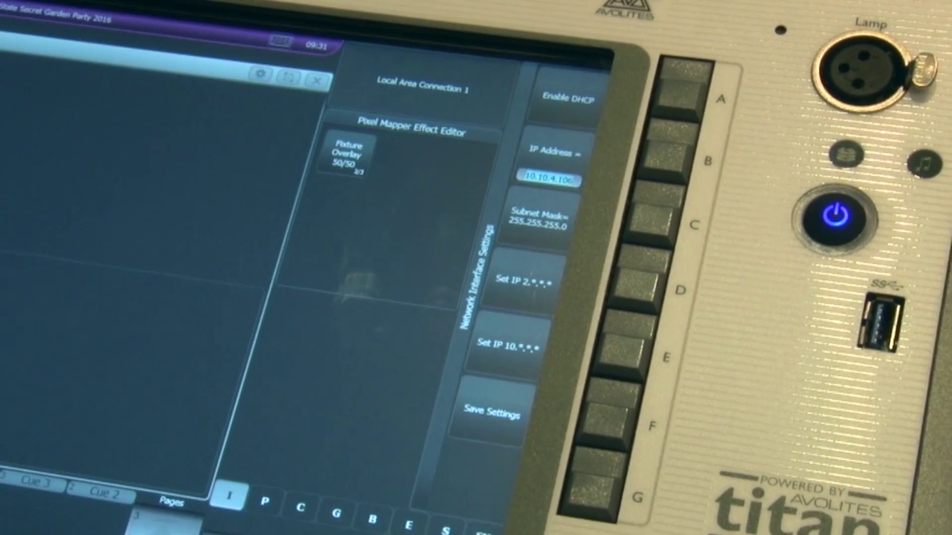
key(Escape)
key(Escape)
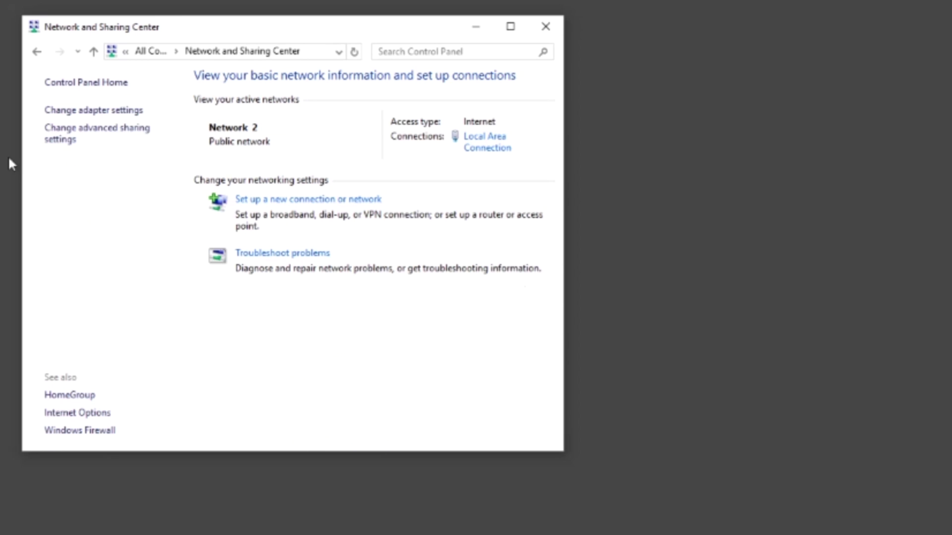
Open the Internet Protocol Version 4 (TCP/IPv4) properties of the Local Area Connection adapter.
click(103, 111)
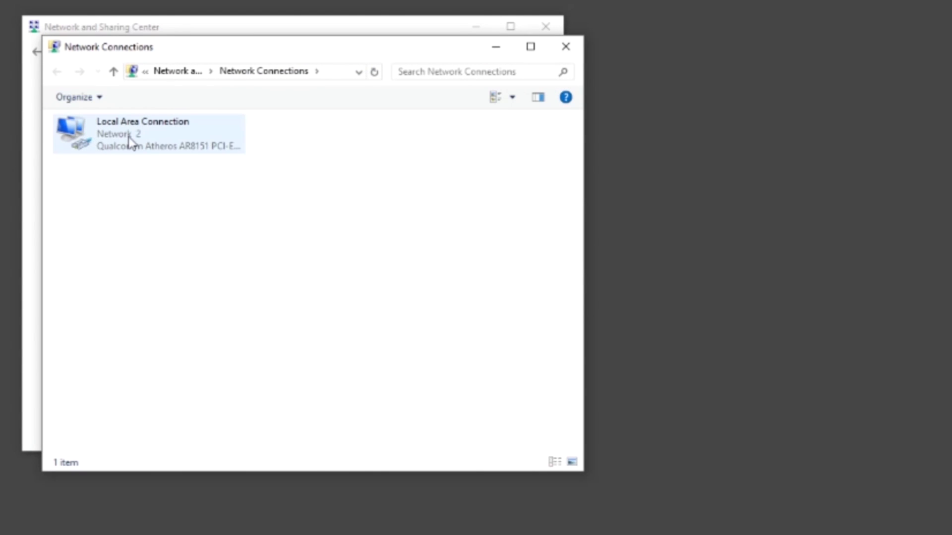
right_click(130, 142)
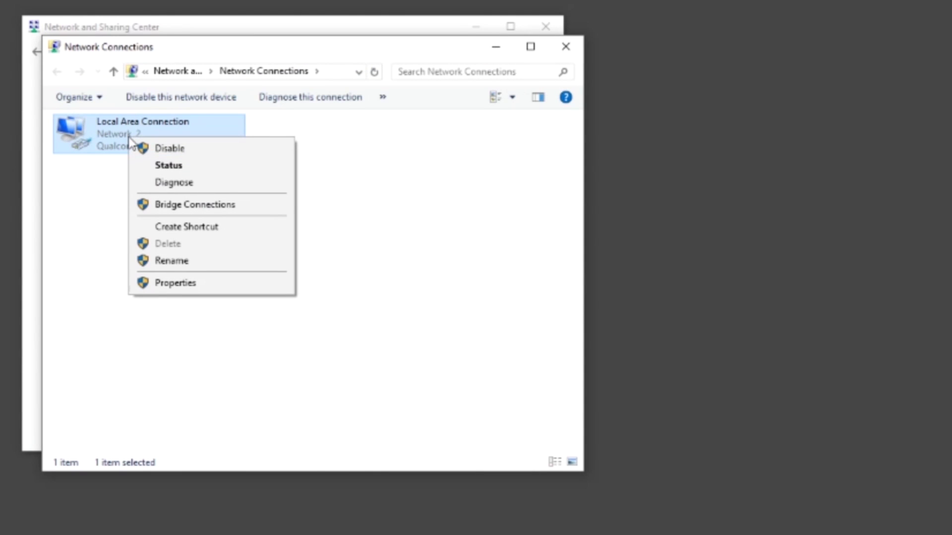
click(192, 284)
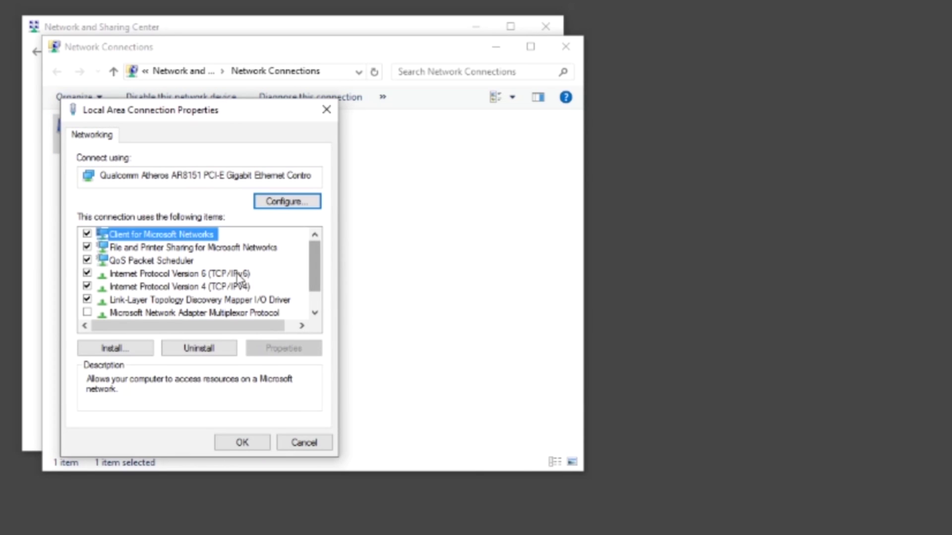
click(179, 286)
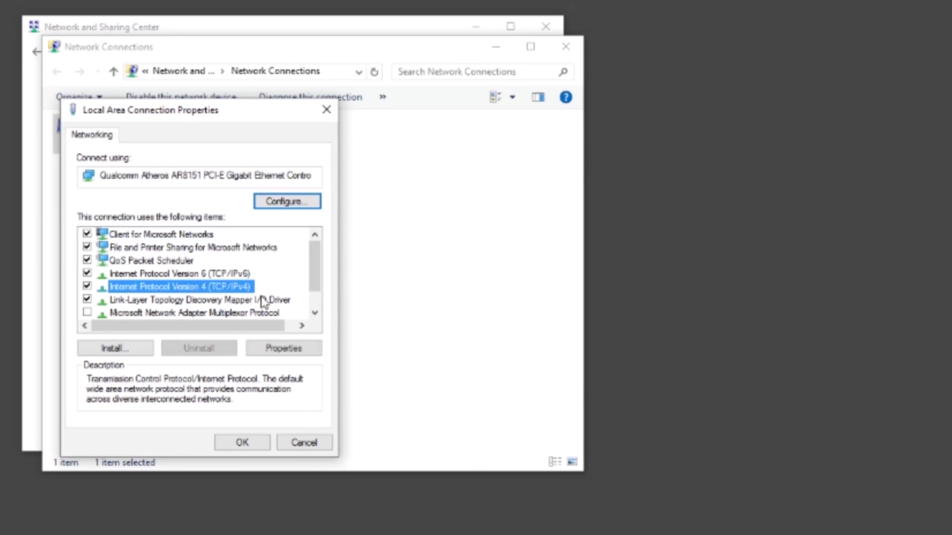
double_click(206, 287)
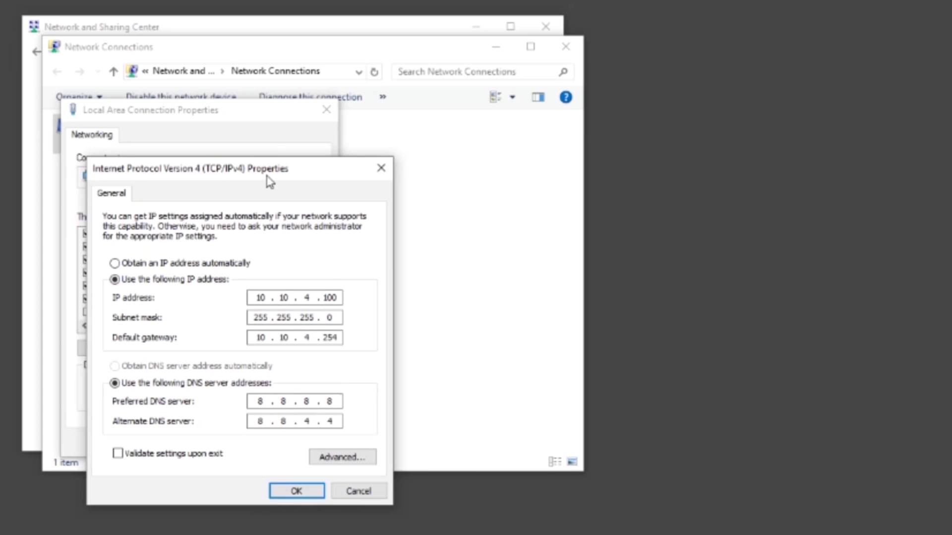
Check the adapter's static IP address, then accept the IPv4 and connection properties and close Network Connections.
drag(268, 180, 298, 92)
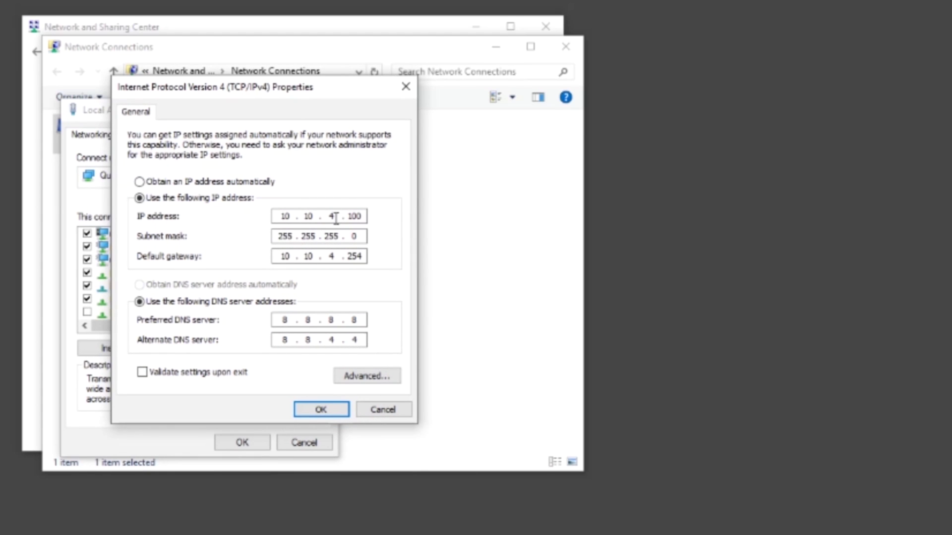
drag(336, 218, 322, 217)
click(330, 411)
click(257, 439)
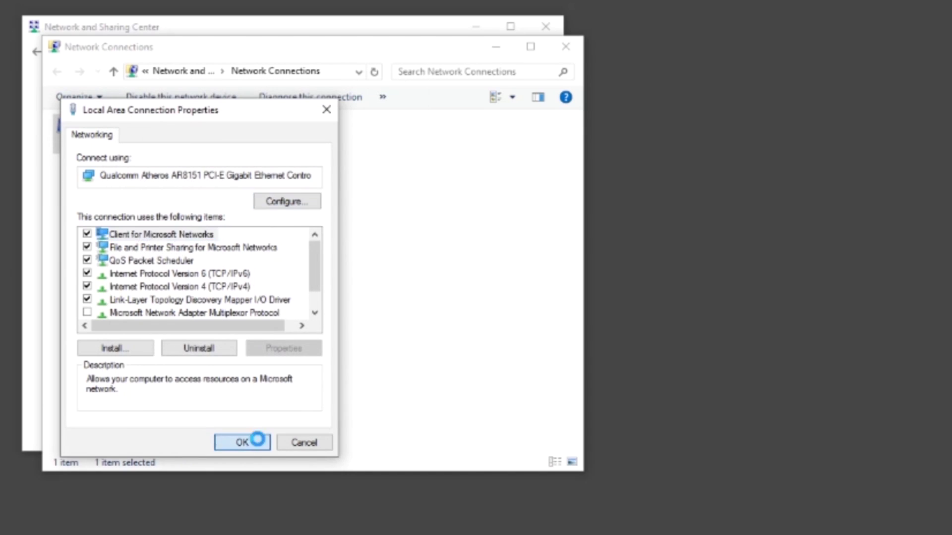
click(569, 45)
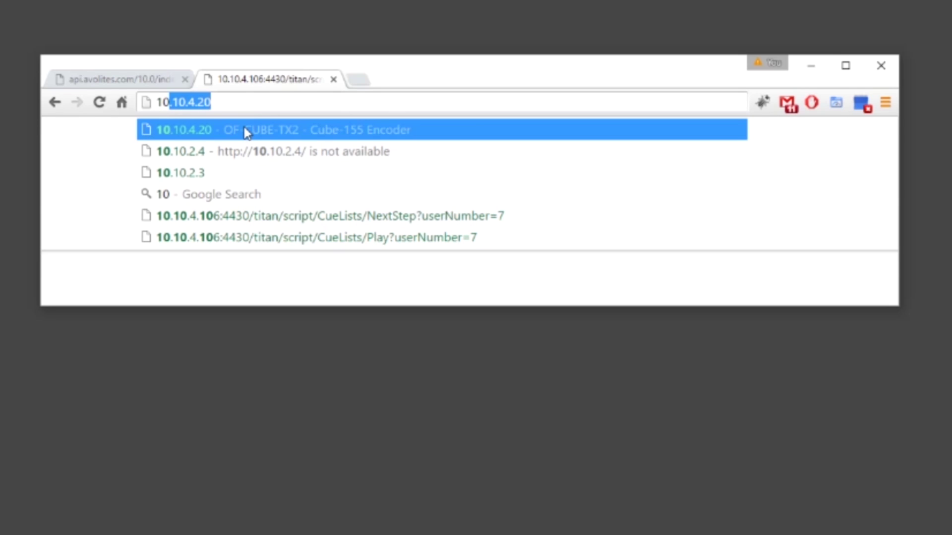
In Chrome, enter the console's Web API address 10.10.4.106:4430/titan/get.
text(.10.)
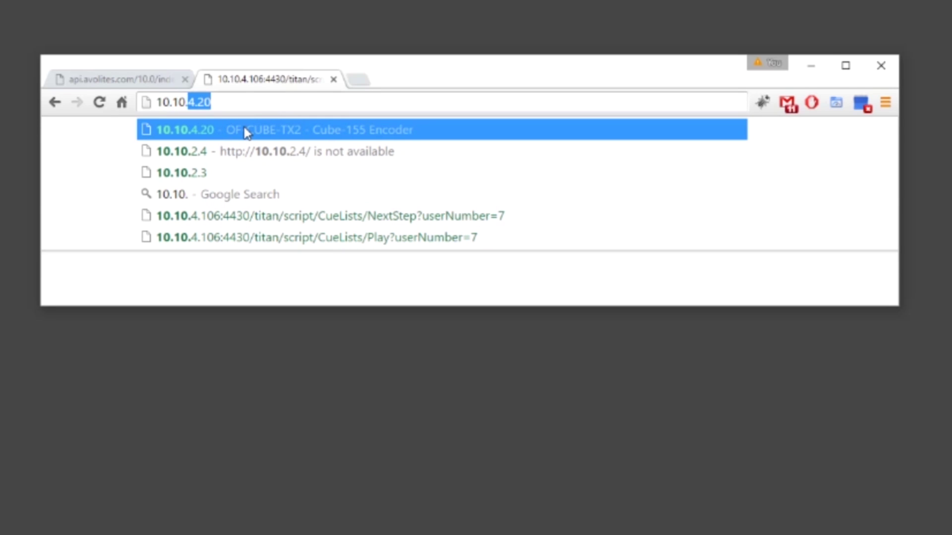
text(4.)
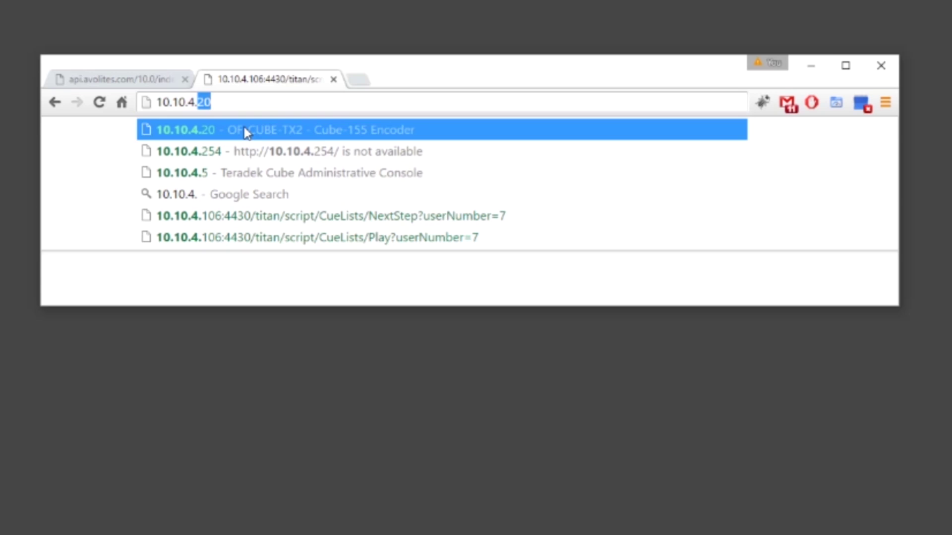
text(16)
key(BackSpace)
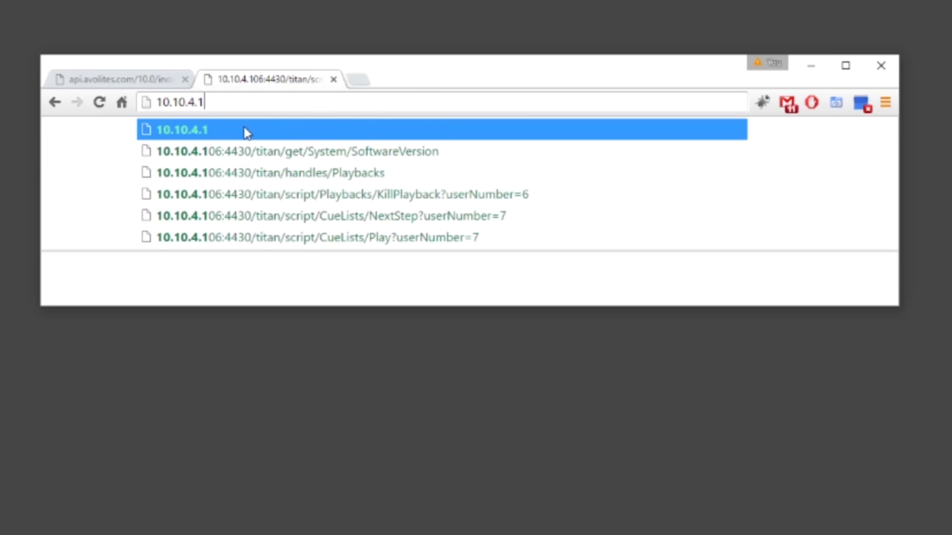
text(06)
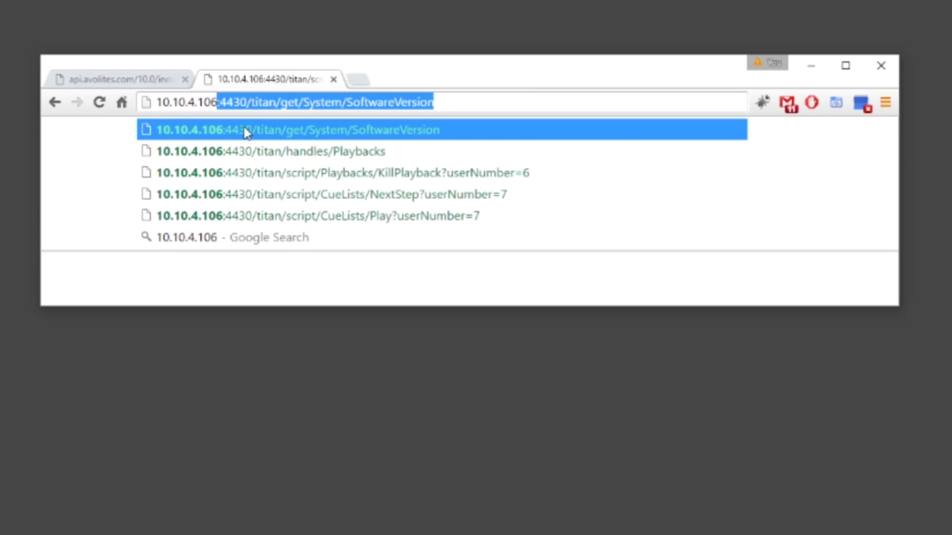
text(:4430)
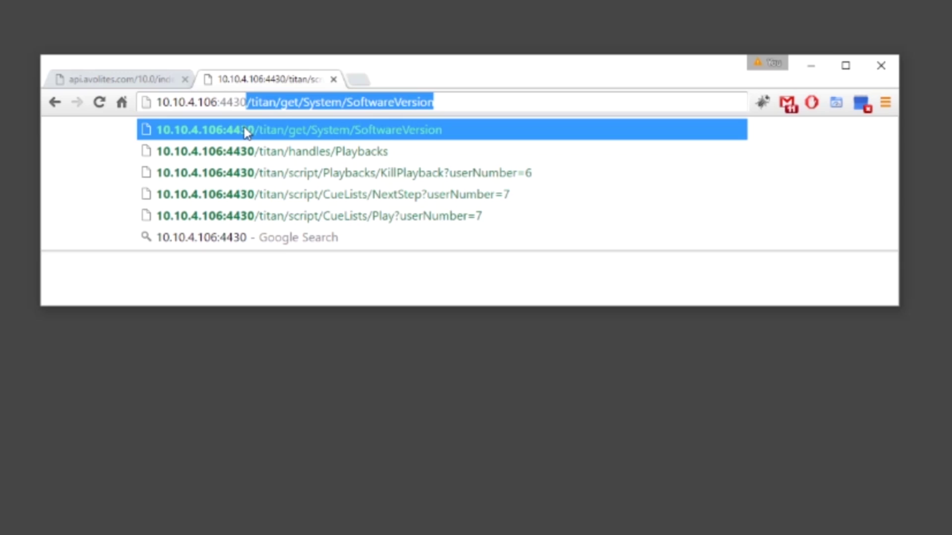
text(/t)
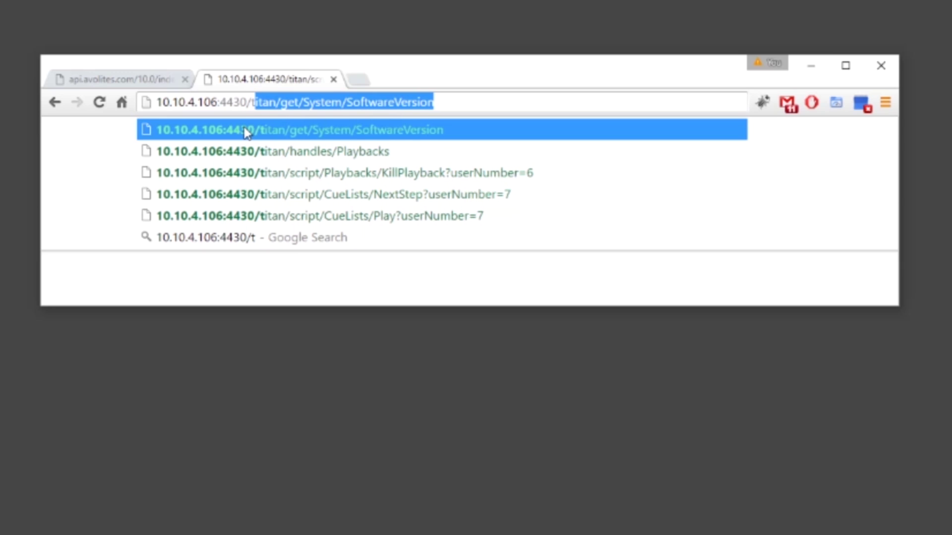
text(itan/)
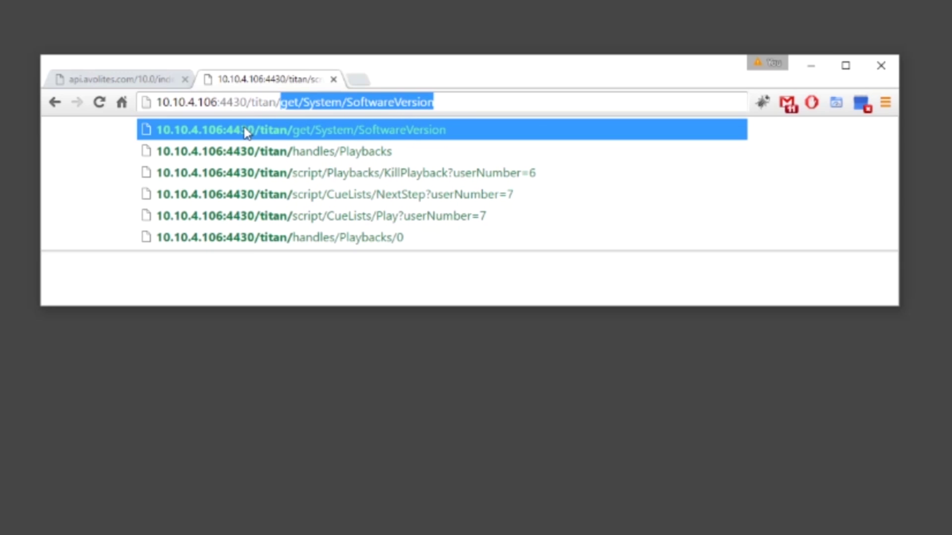
text(get)
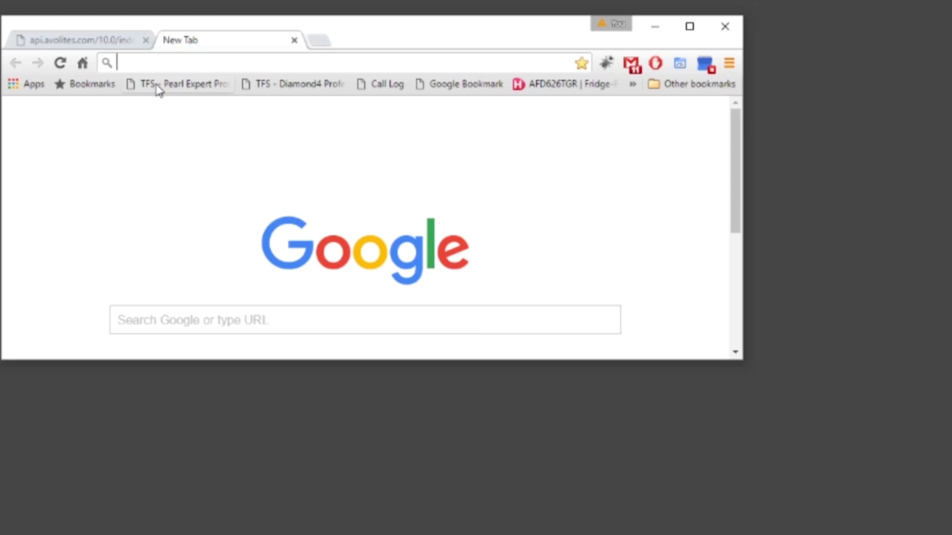
Load api.avolites.com, open the Avolites Titan V10.0 API Documentation and look through its Methods list.
click(96, 47)
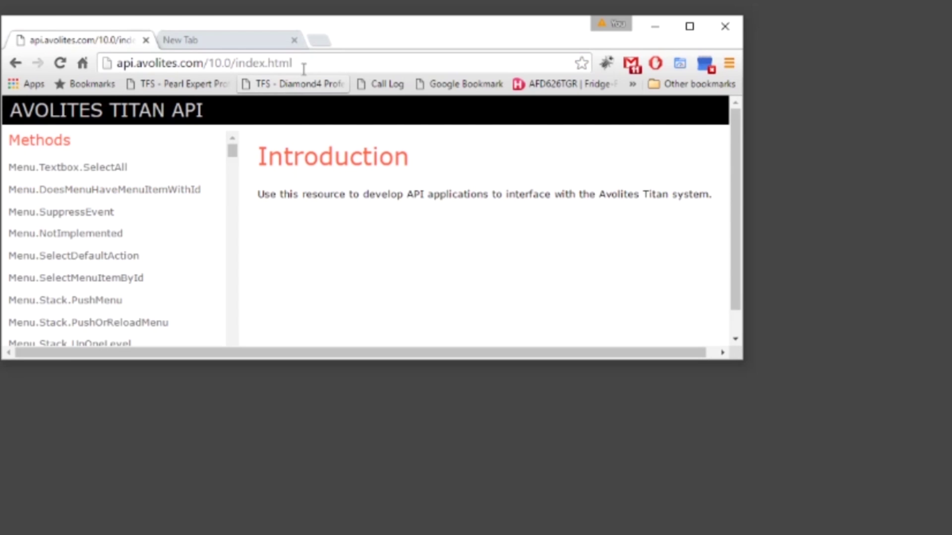
drag(326, 63, 204, 72)
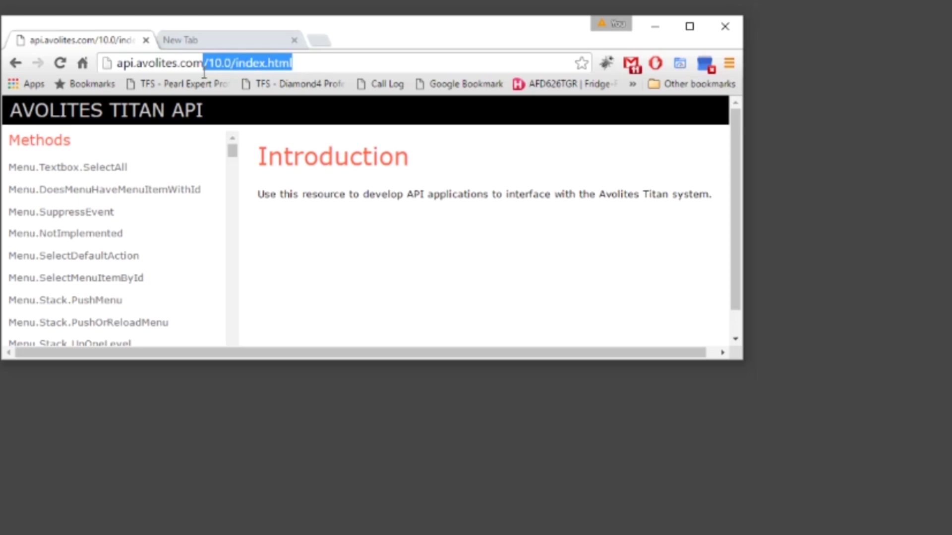
key(BackSpace)
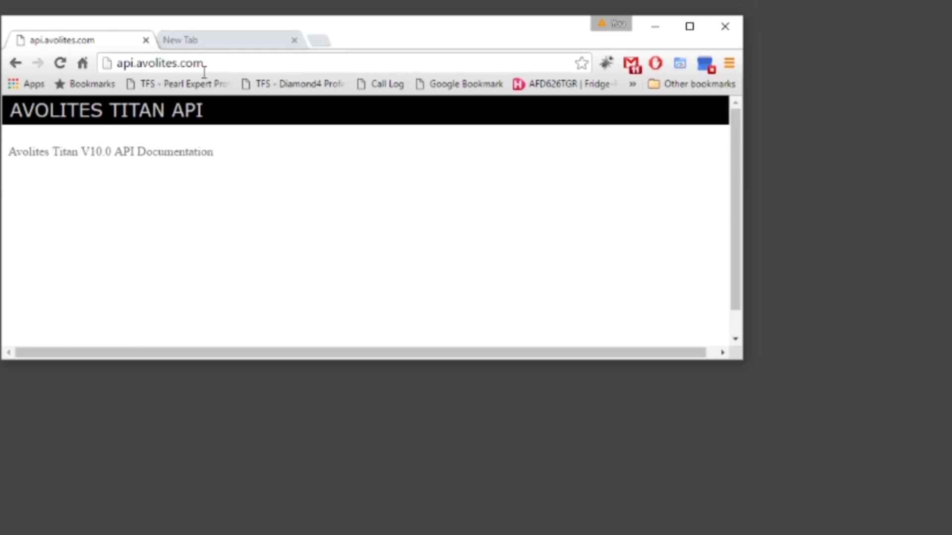
click(120, 153)
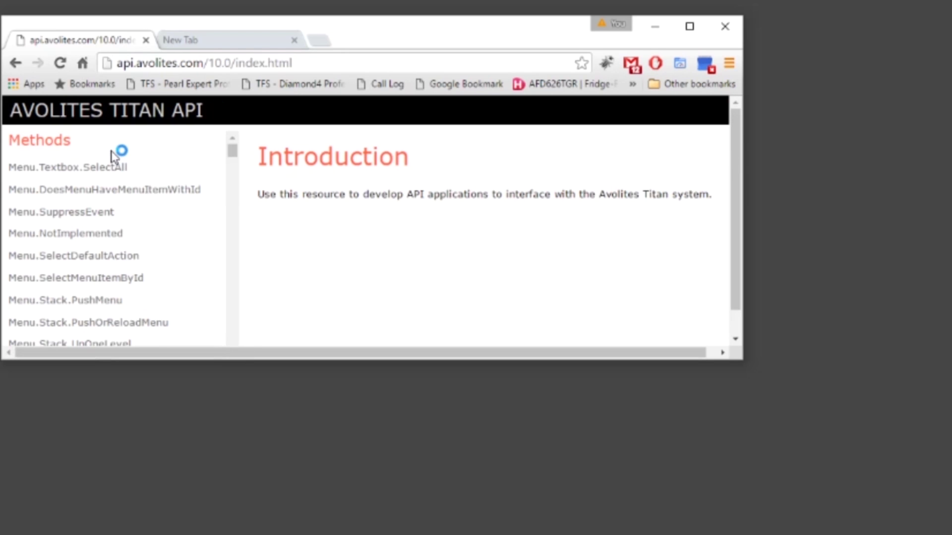
mouse_move(233, 150)
mouse_down()
mouse_move(238, 206)
mouse_move(240, 151)
mouse_move(307, 159)
mouse_move(248, 155)
mouse_move(237, 139)
mouse_up()
Request the console's playback handles from 10.10.4.106:4430/titan/handles/Playbacks in the empty browser tab.
click(240, 40)
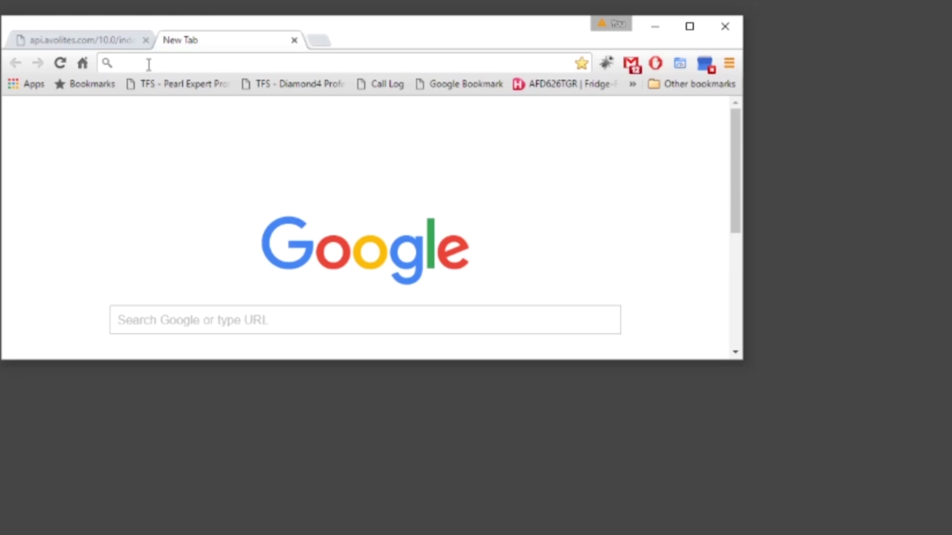
text(10)
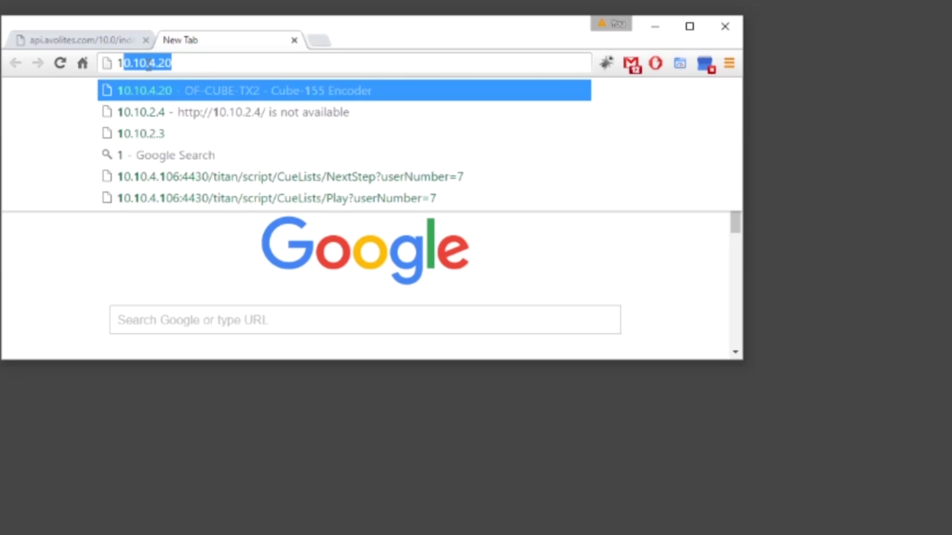
text(.1)
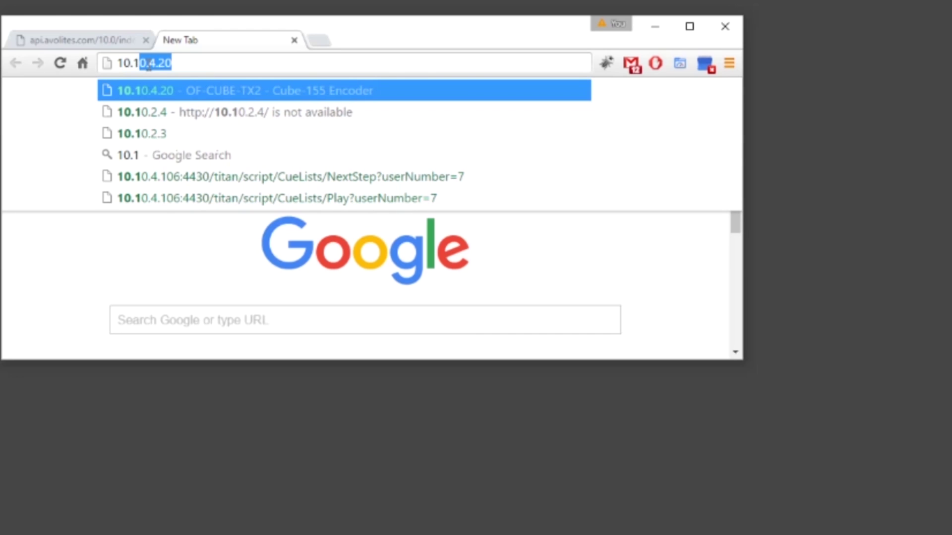
text(0.4.106)
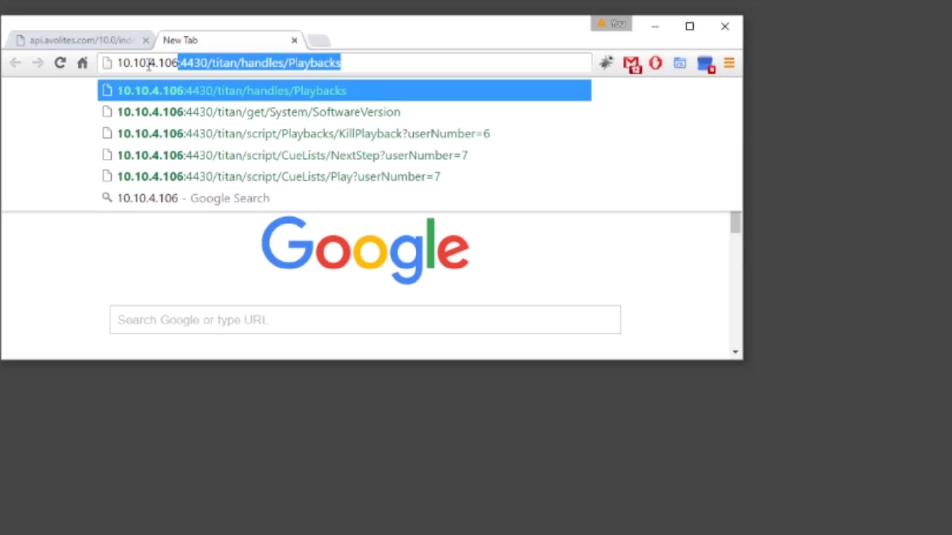
text(:)
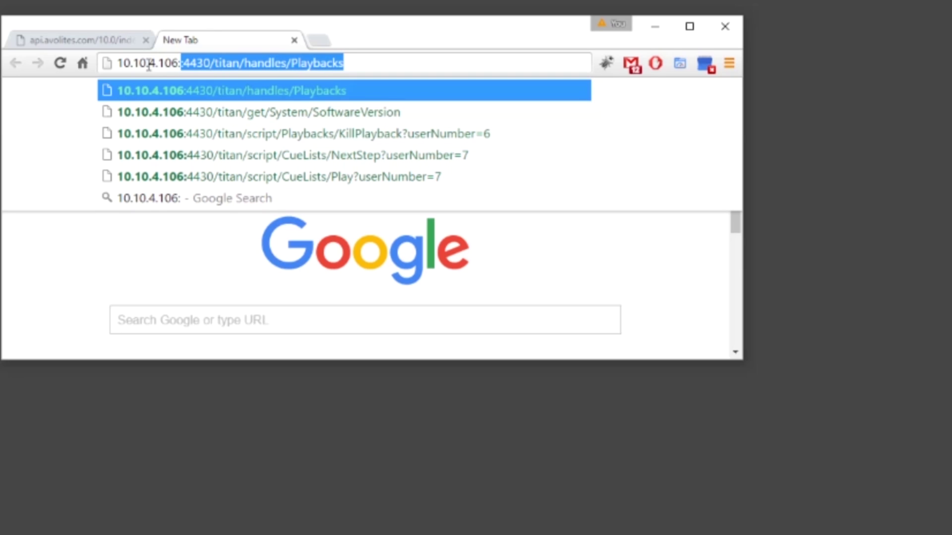
text(443)
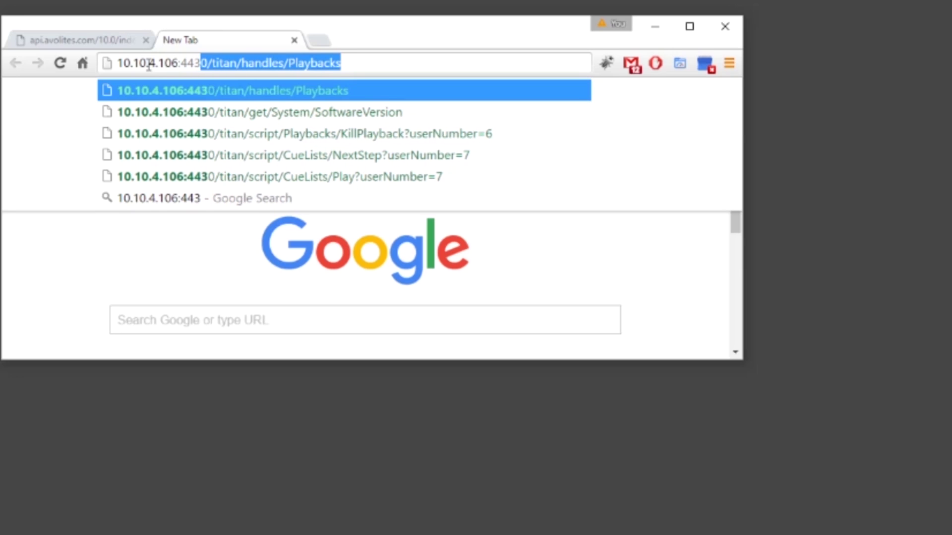
text(0/titan)
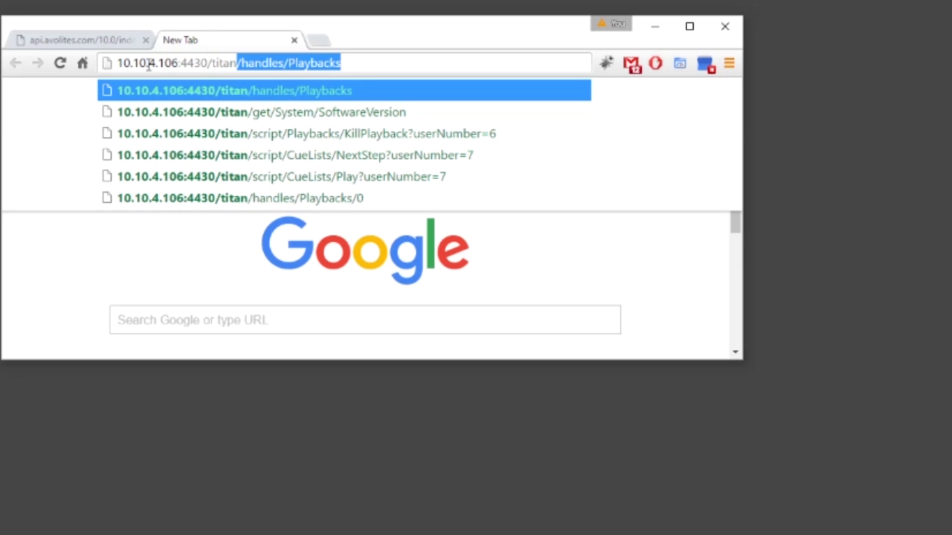
text(/)
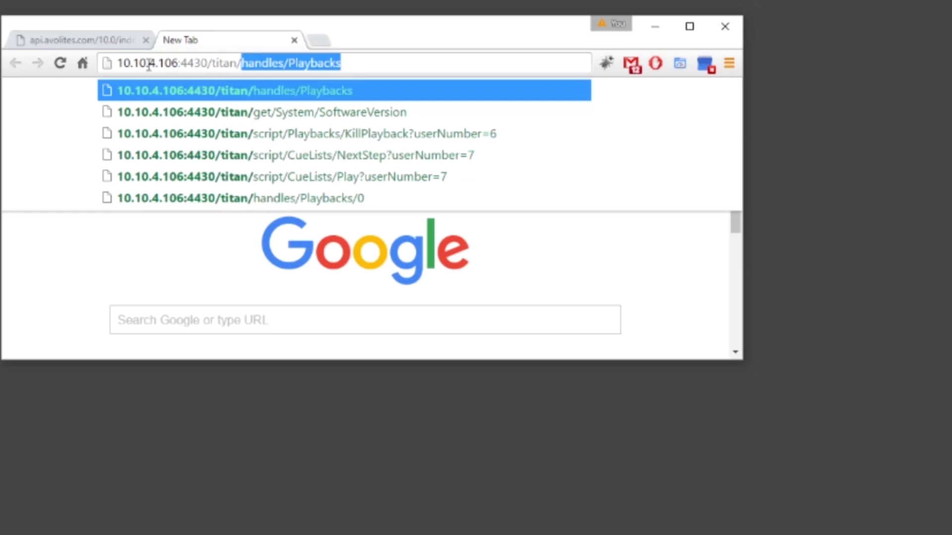
text(handles)
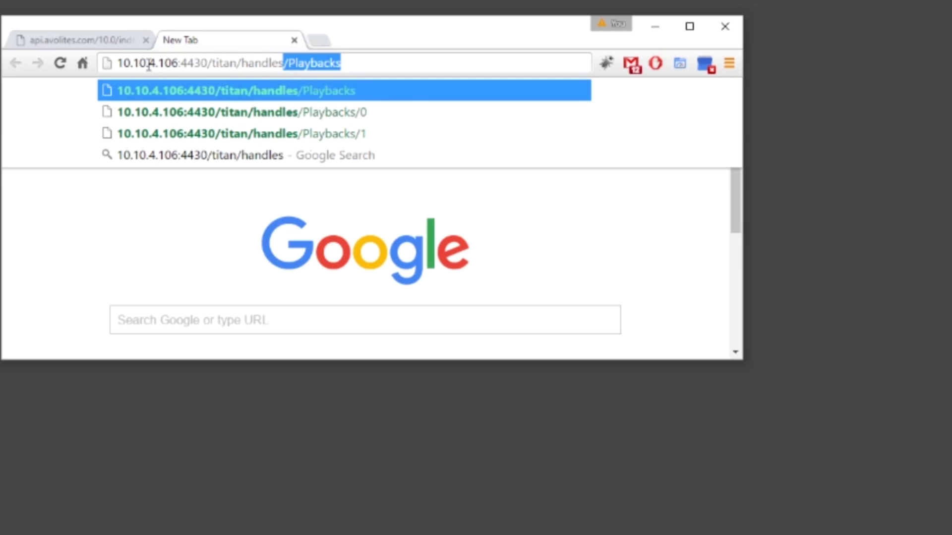
text(/)
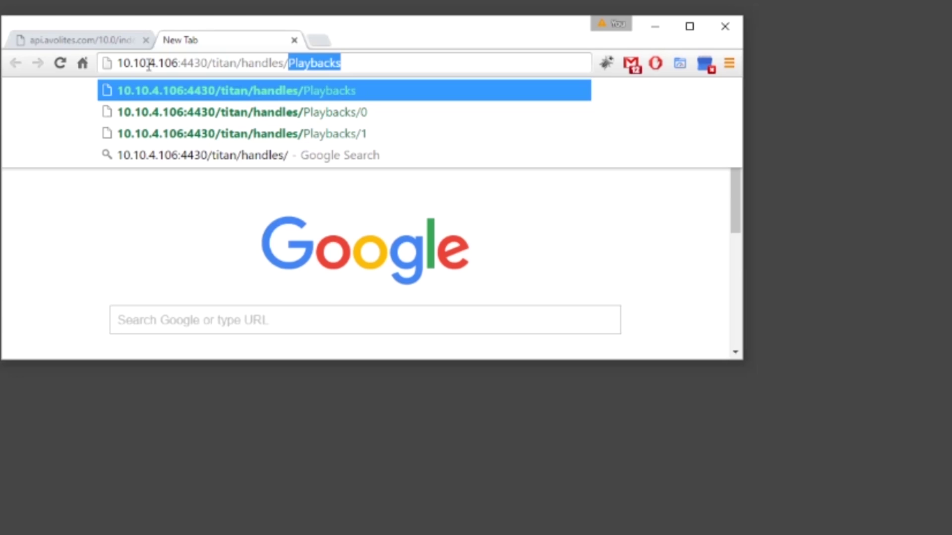
text(Playbacks)
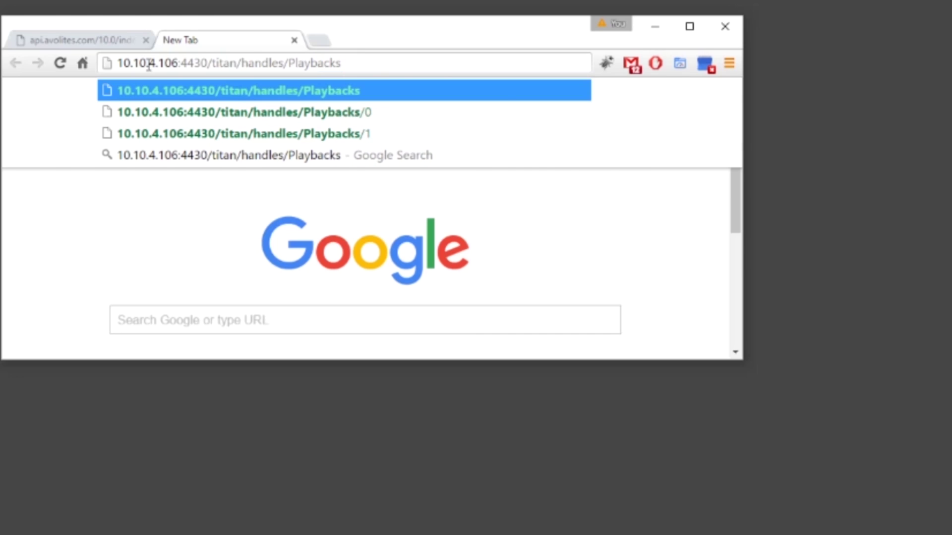
key(Return)
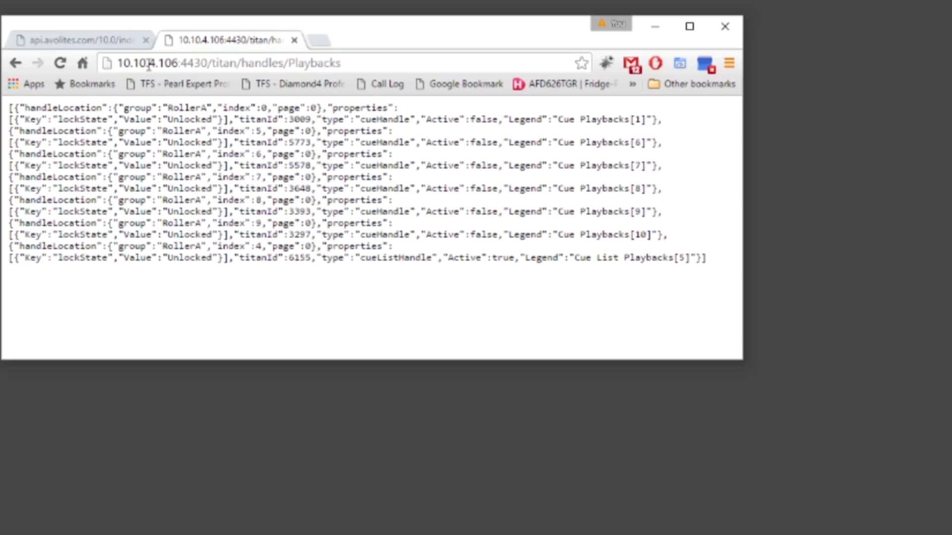
Request the playback handles of page 0 by extending the address to 10.10.4.106:4430/titan/handles/Playbacks/0.
click(371, 59)
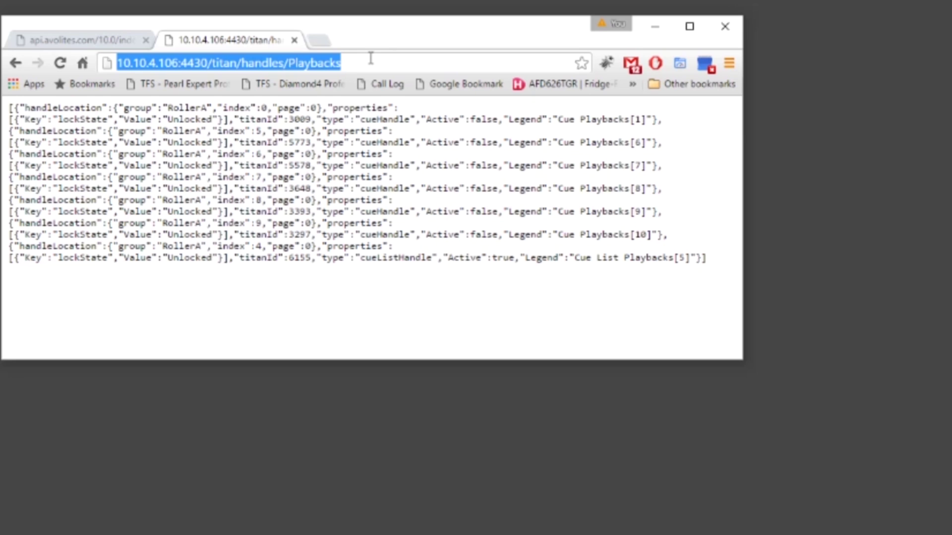
click(370, 59)
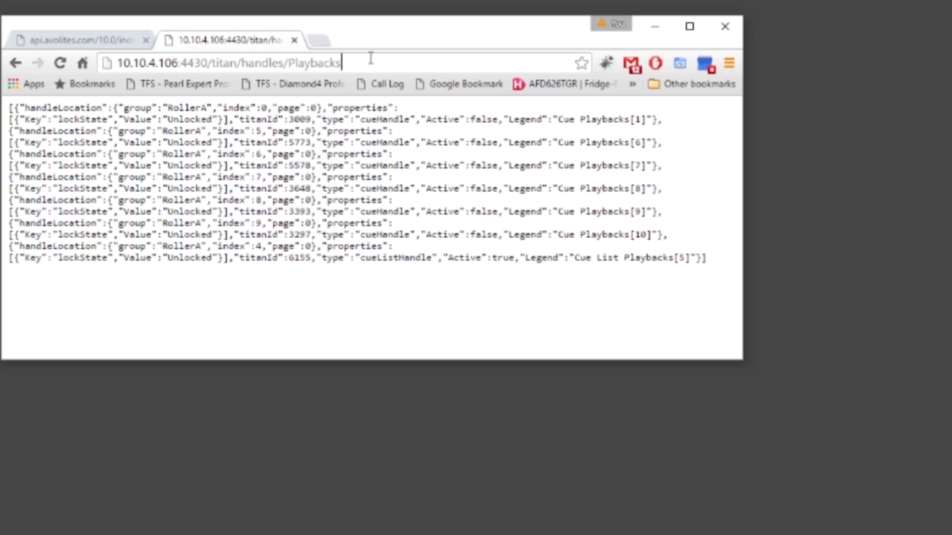
text(/)
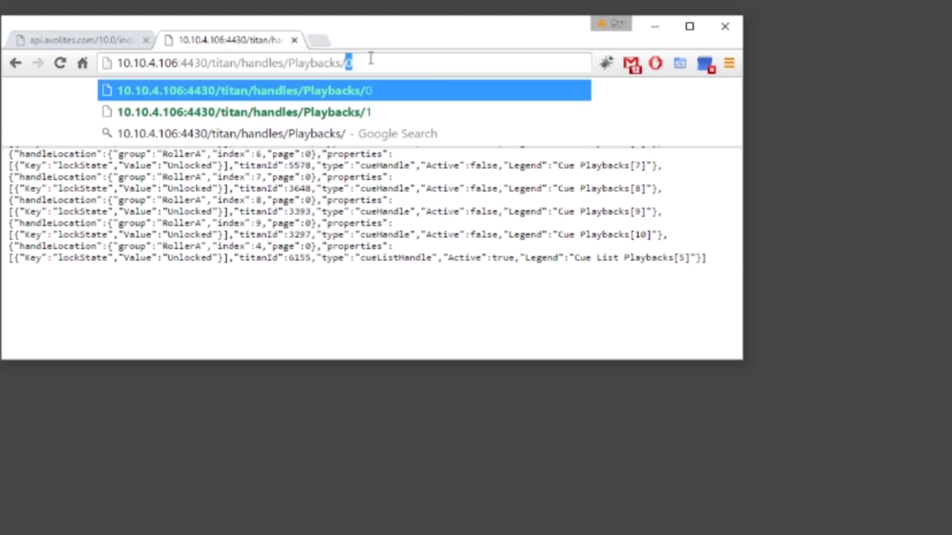
text(0)
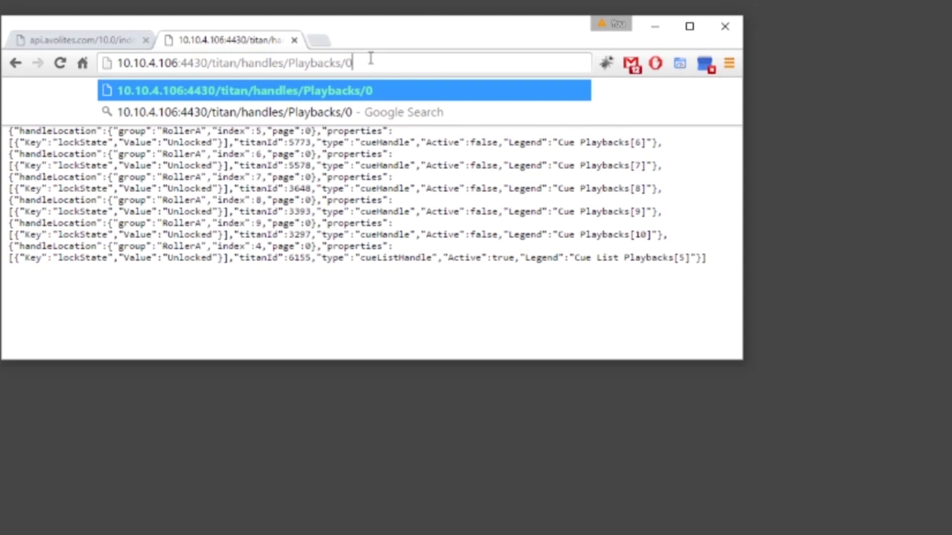
key(Return)
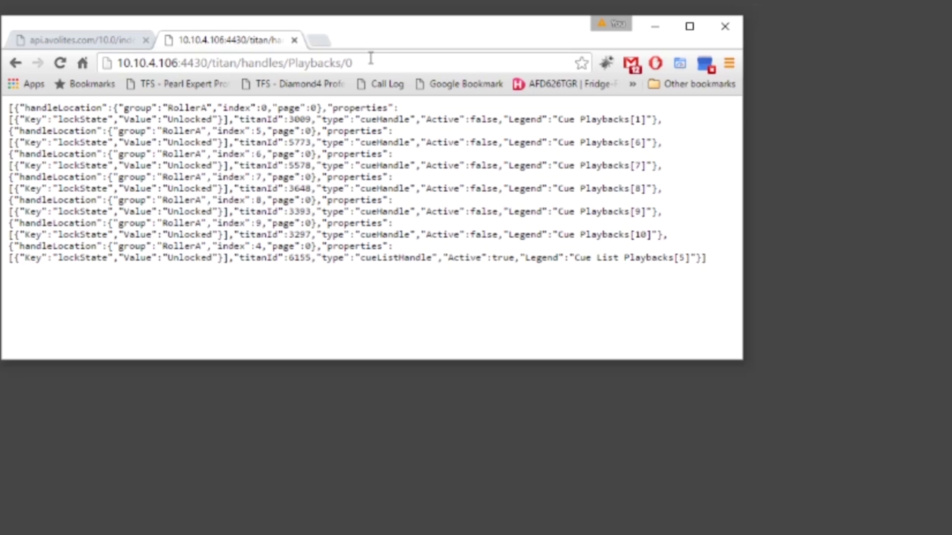
Change the page number at the end of the playback handles address to 1/.
click(371, 59)
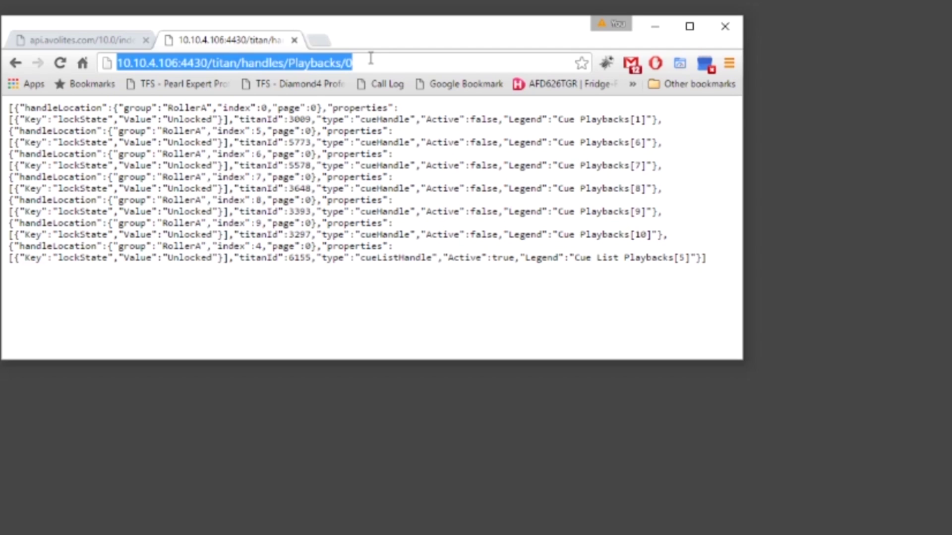
click(371, 58)
key(BackSpace)
text(1/)
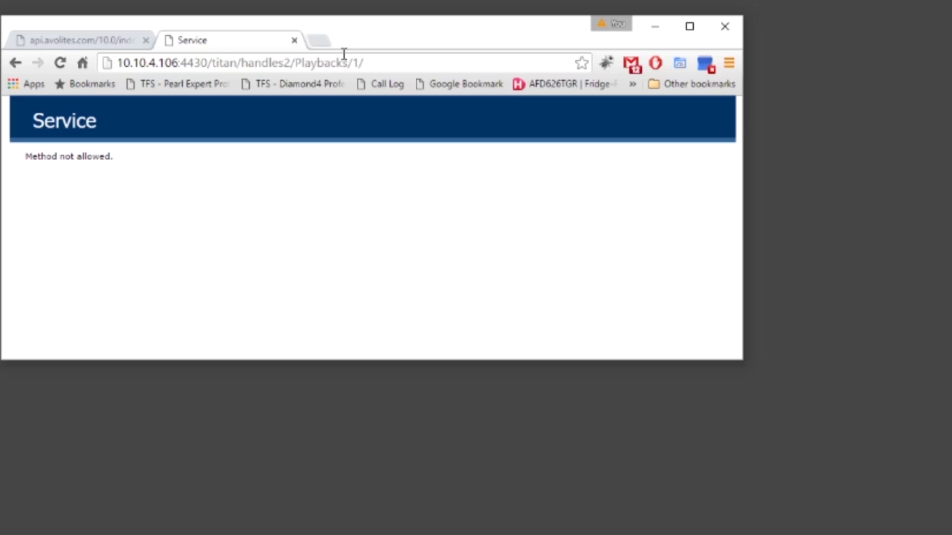
Highlight the service page's message and correct handles2 in the address to handles, keeping /Playbacks/1/.
drag(123, 161, 31, 157)
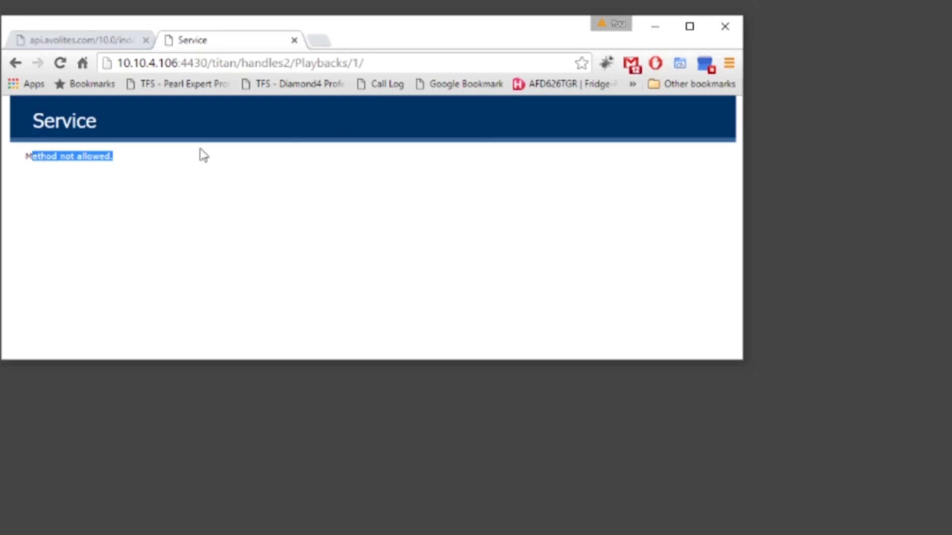
click(318, 64)
click(295, 64)
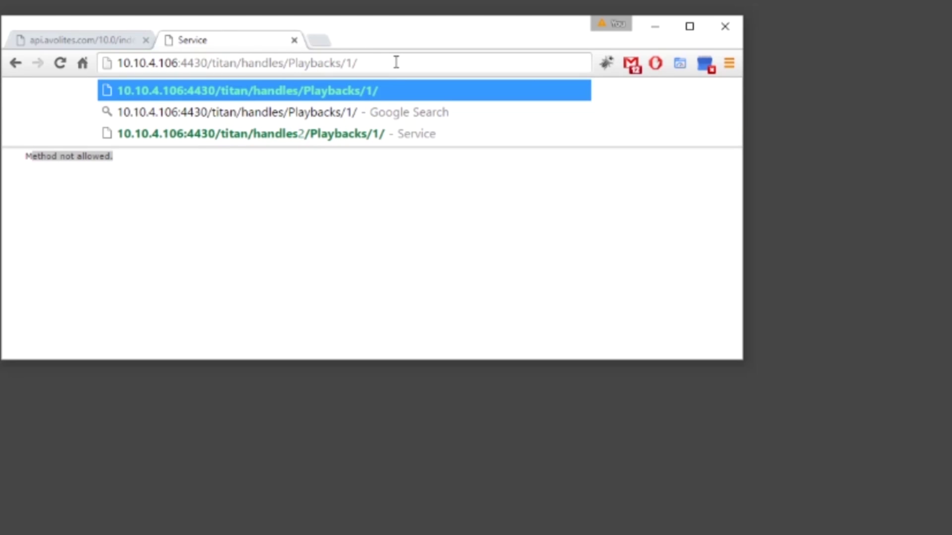
Replace the handles query with the command address 10.10.4.106:4430/titan/script/Playbacks/KillAllPlaybacks.
drag(395, 62, 242, 64)
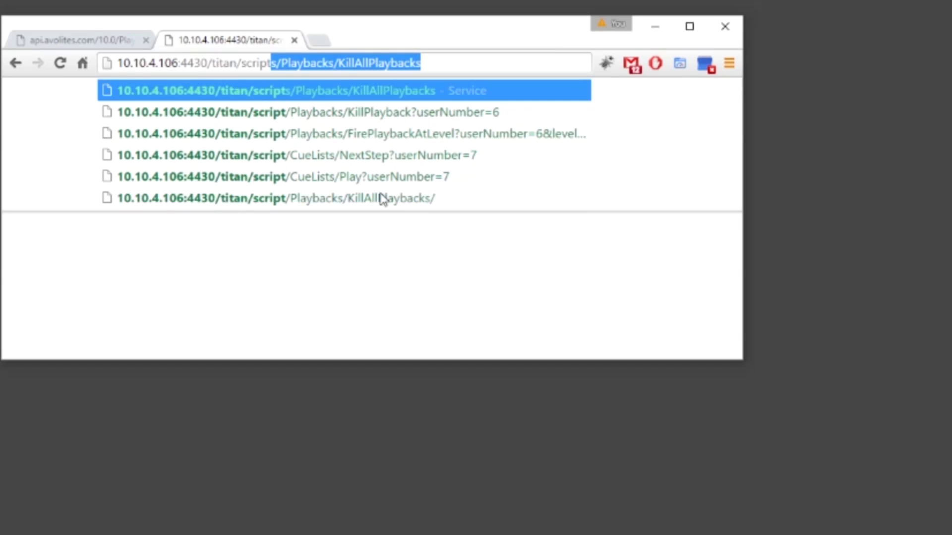
text(/)
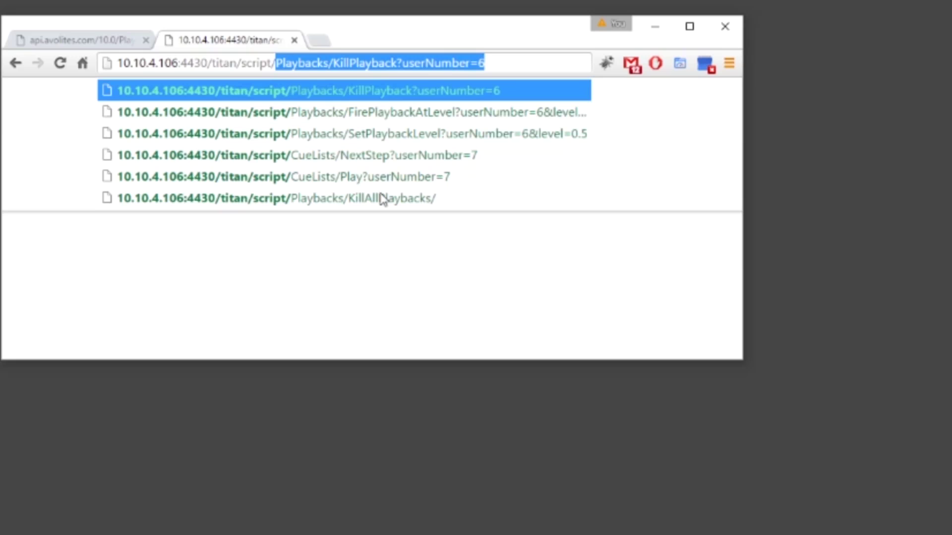
text(Playbacks)
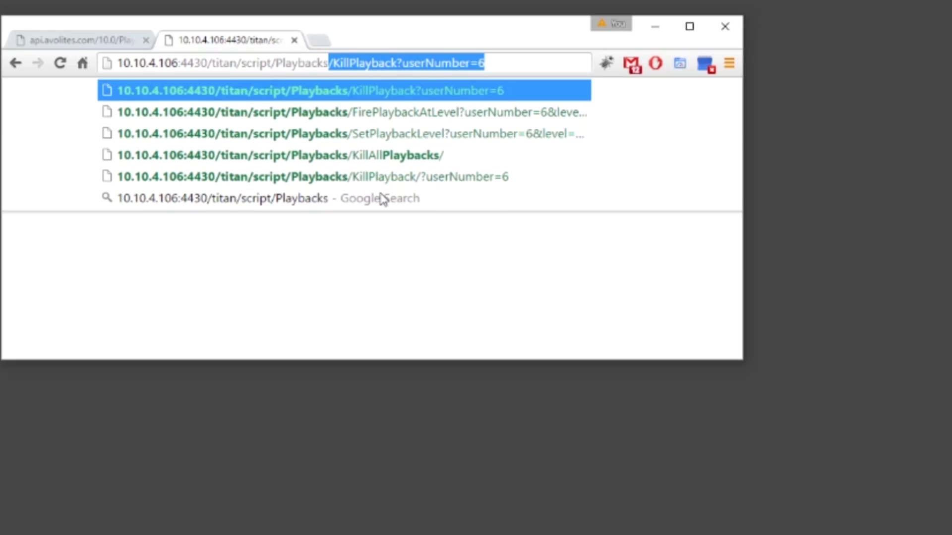
text(/)
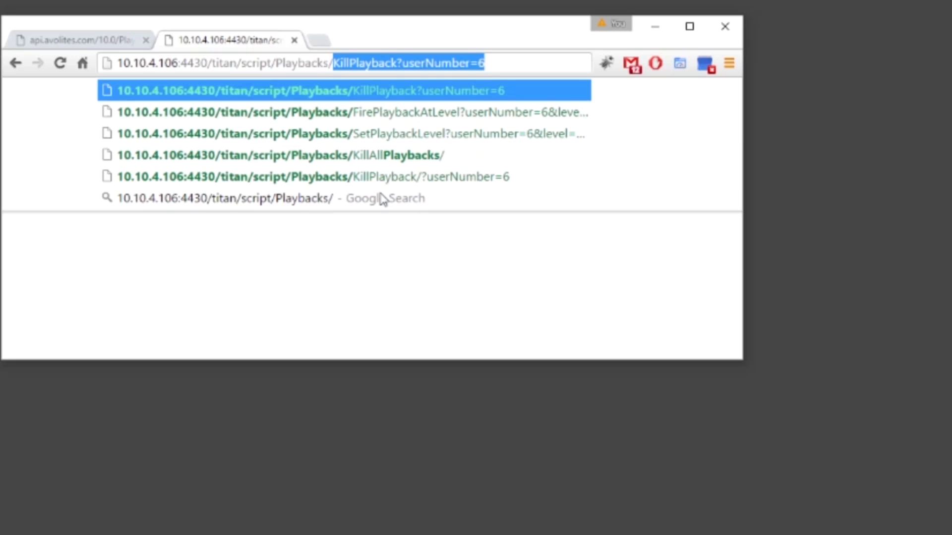
text(Ki)
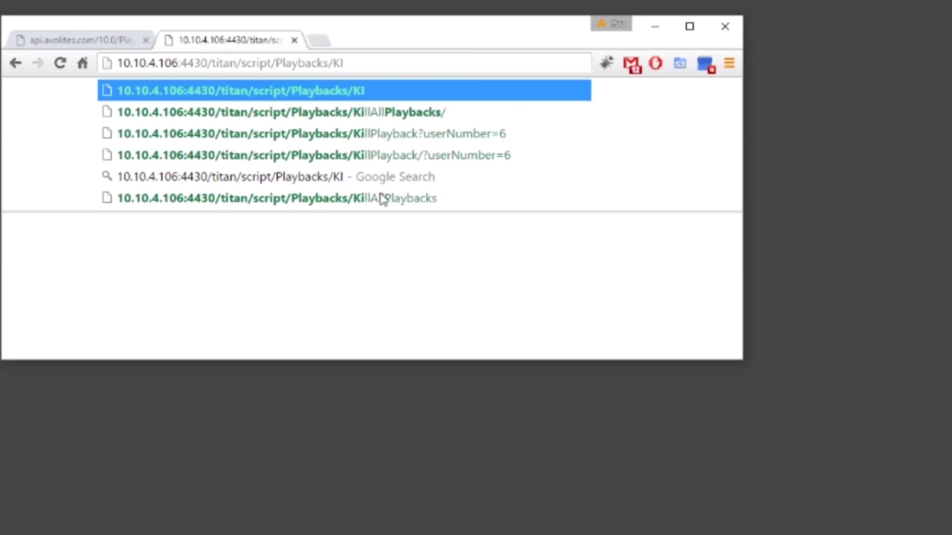
text(ll)
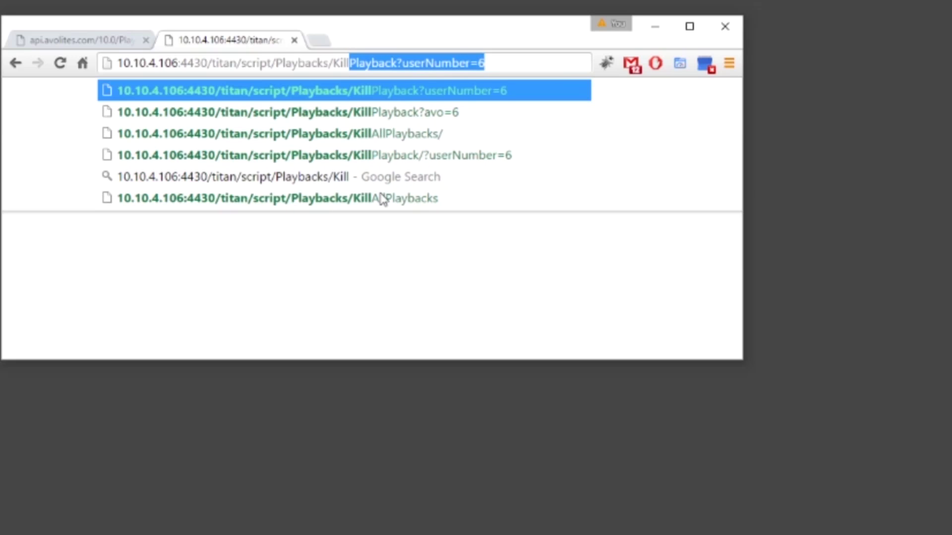
text(AllPlayba)
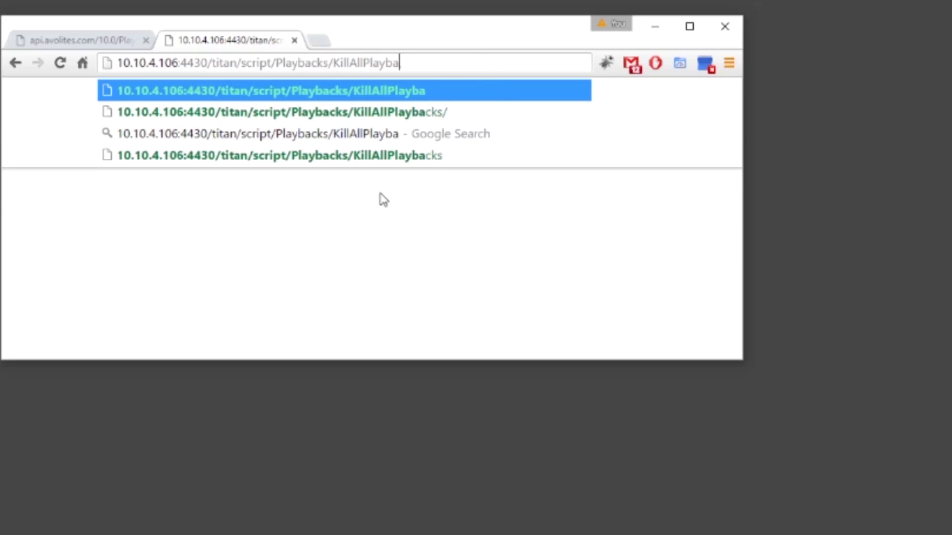
text(cks)
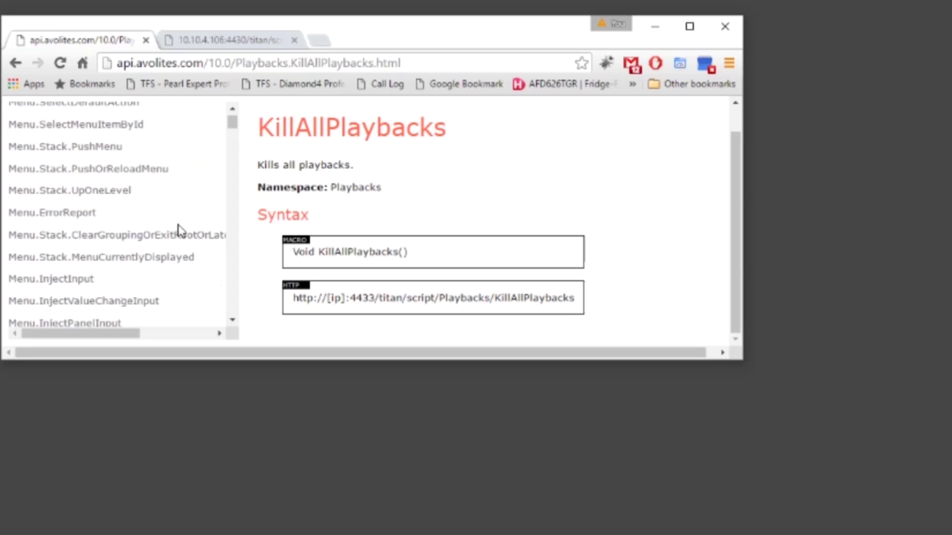
Find KillPlayback in the API documentation's method list, open its page and examine its handle parameter.
scroll(220, 174, down, 3)
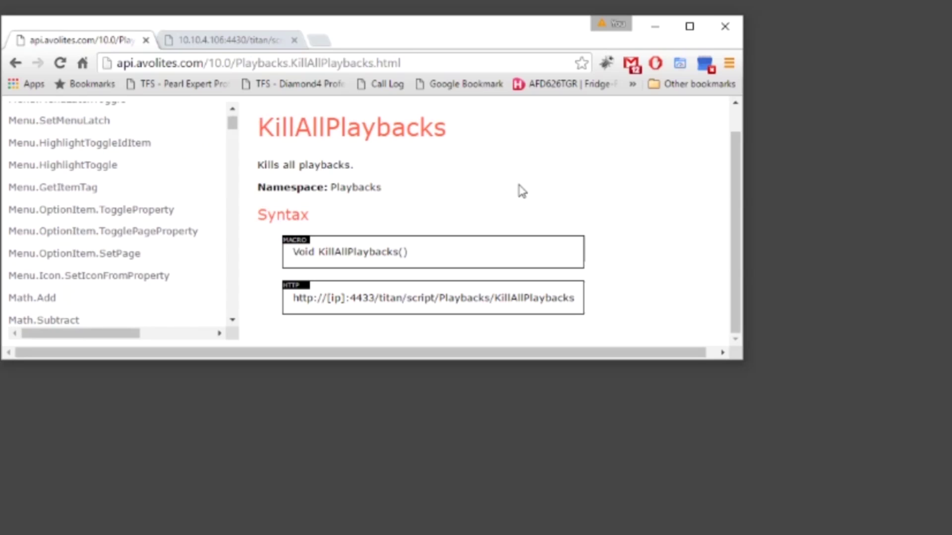
key(ctrl+f)
text(K)
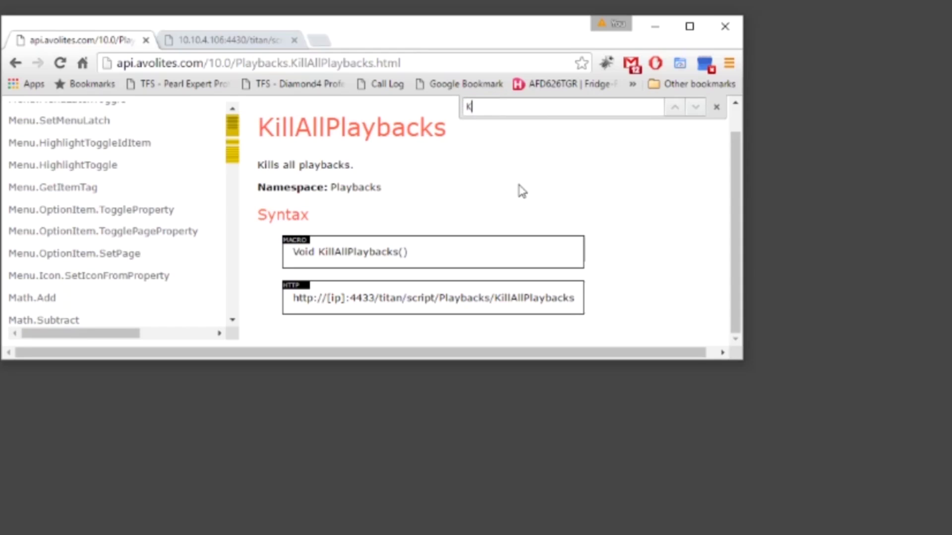
text(illPlayback)
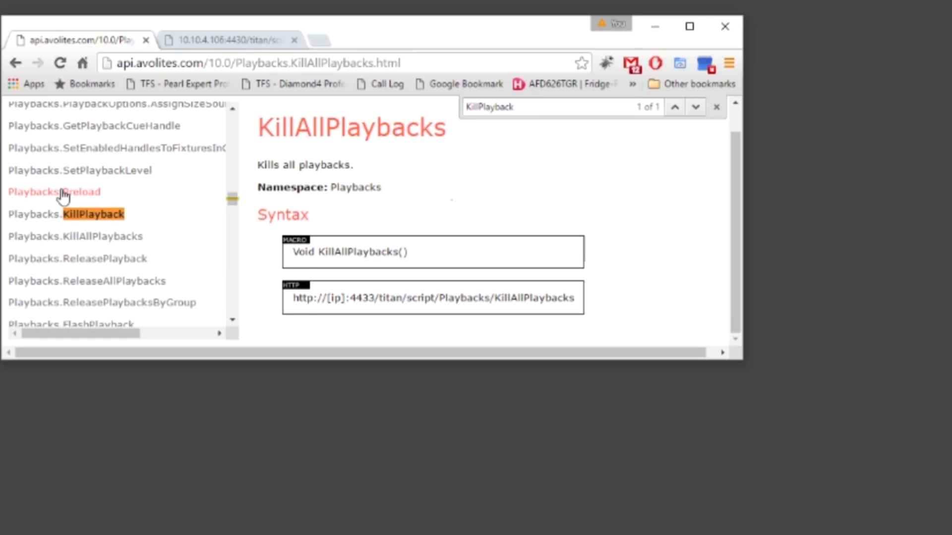
click(91, 214)
scroll(570, 211, down, 1)
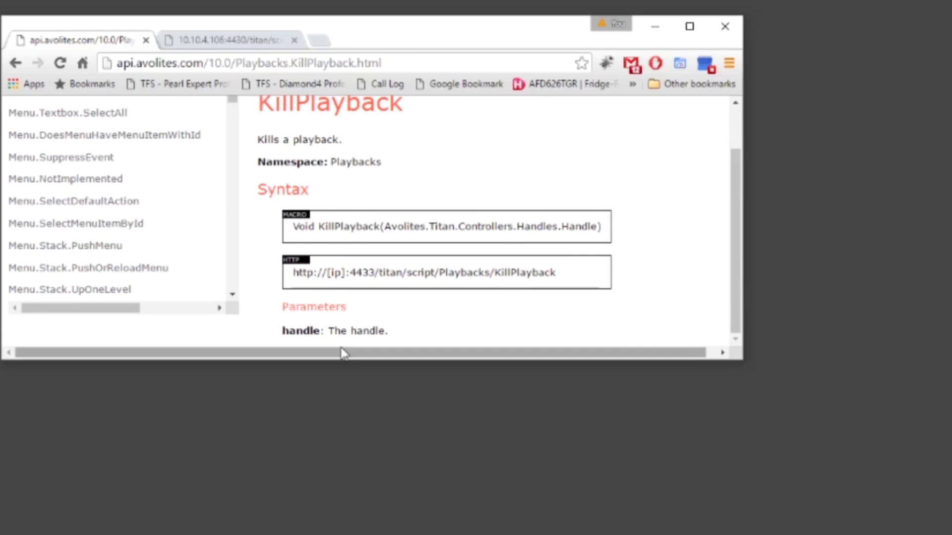
drag(397, 333, 279, 335)
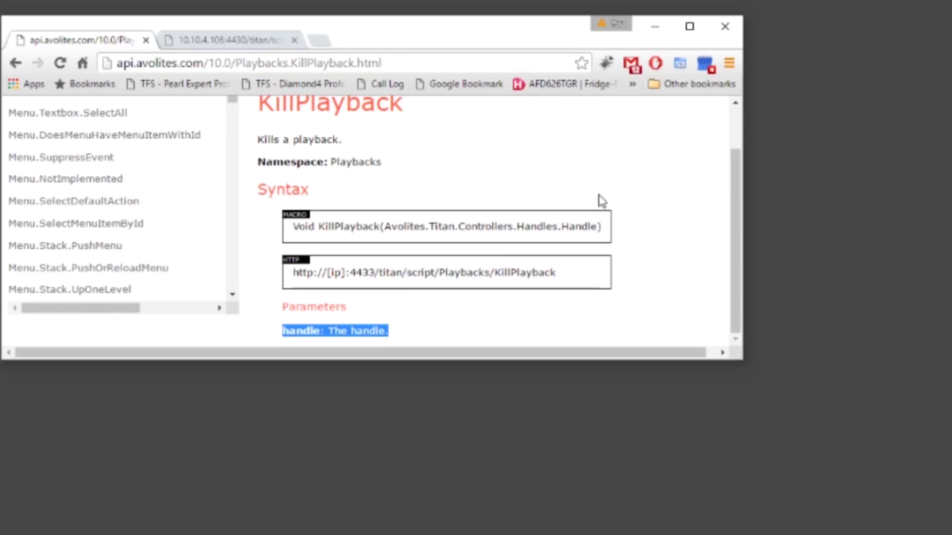
click(570, 176)
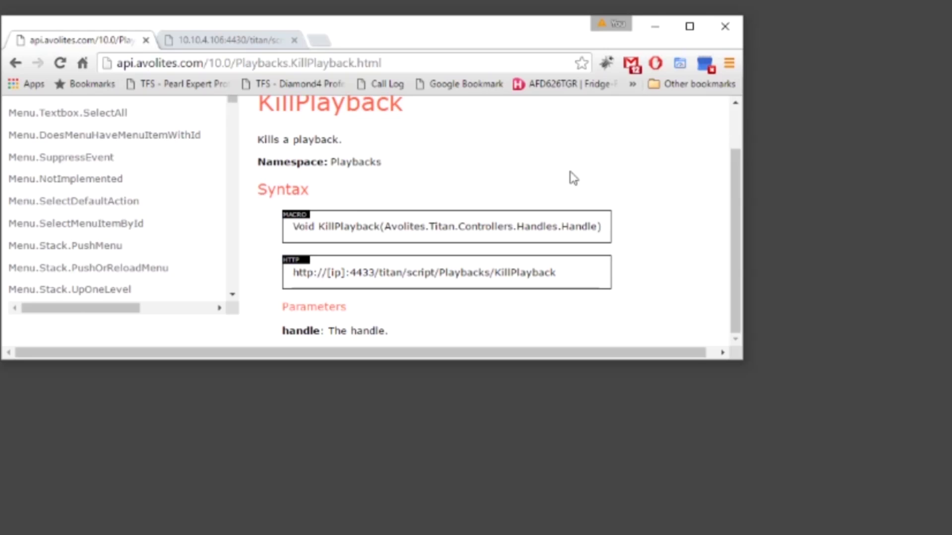
Search the API documentation's method list for SetPlaybackLevel and open that method's page.
key(ctrl+f)
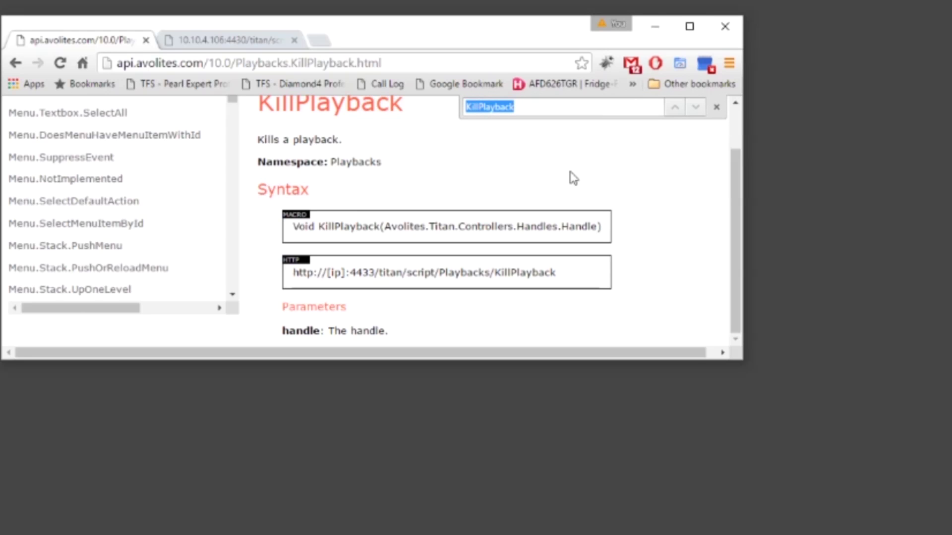
text(Se)
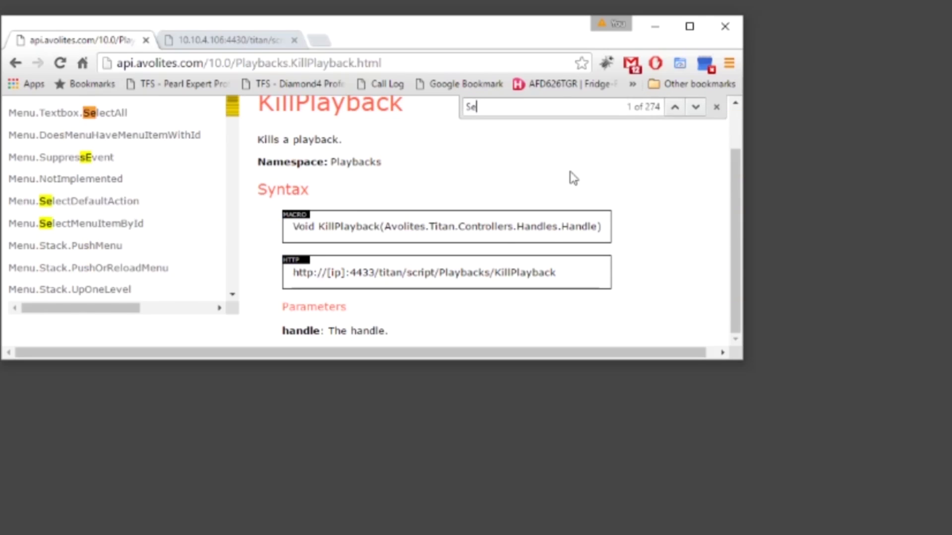
text(tLe)
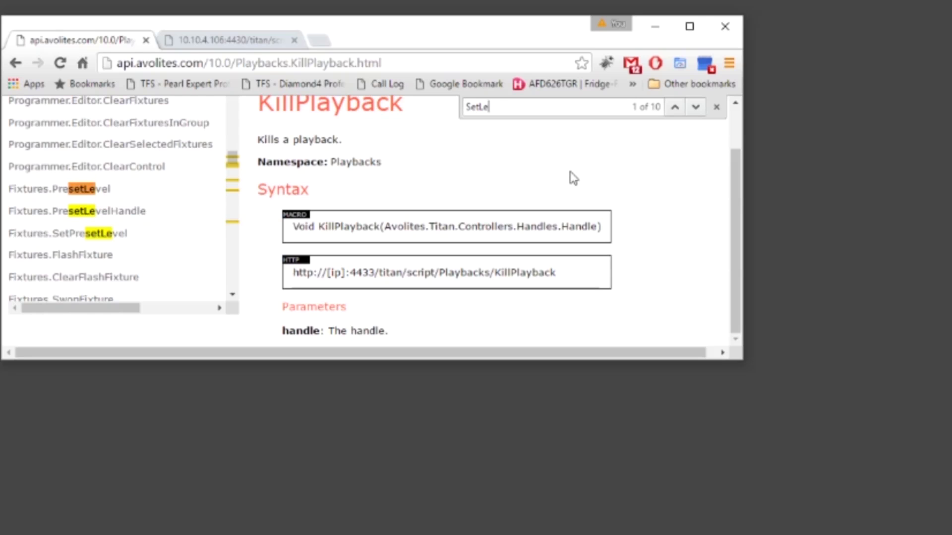
text(vel)
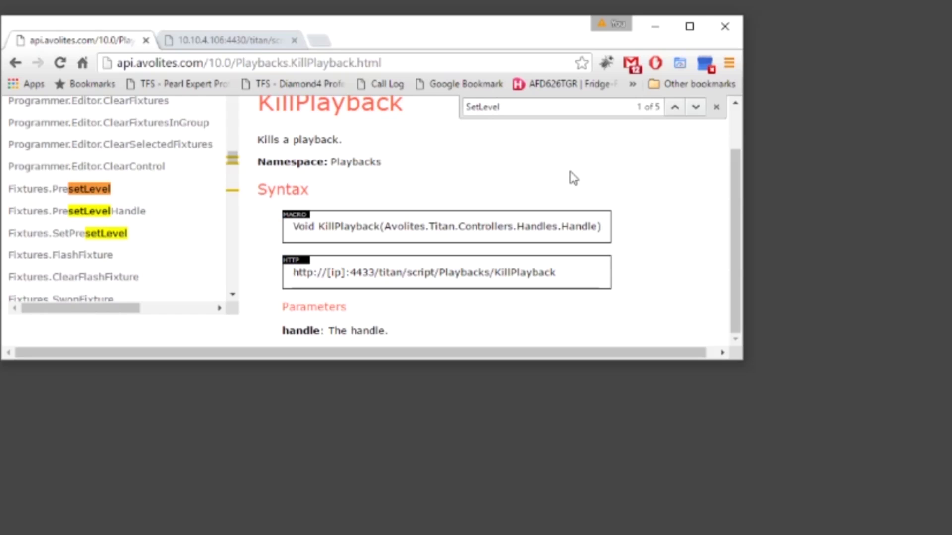
scroll(229, 188, down, 5)
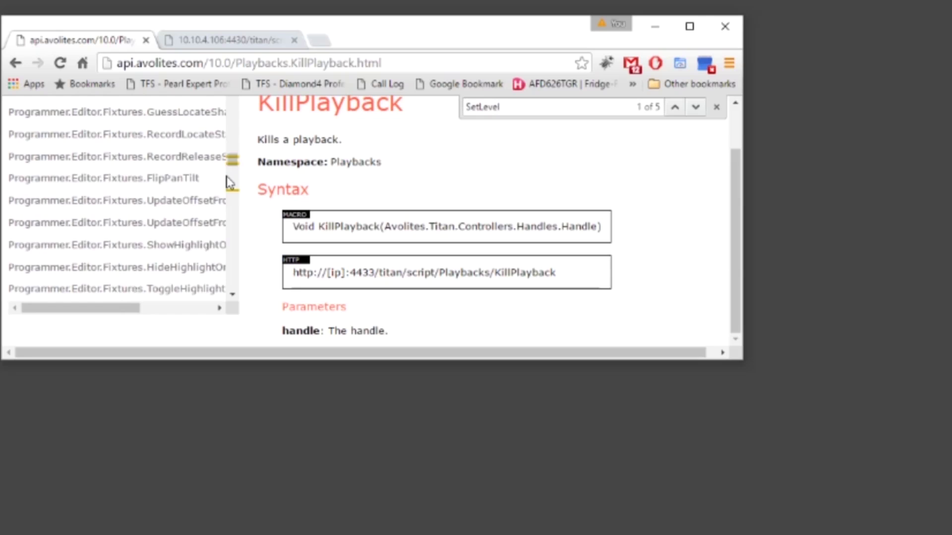
scroll(230, 182, down, 15)
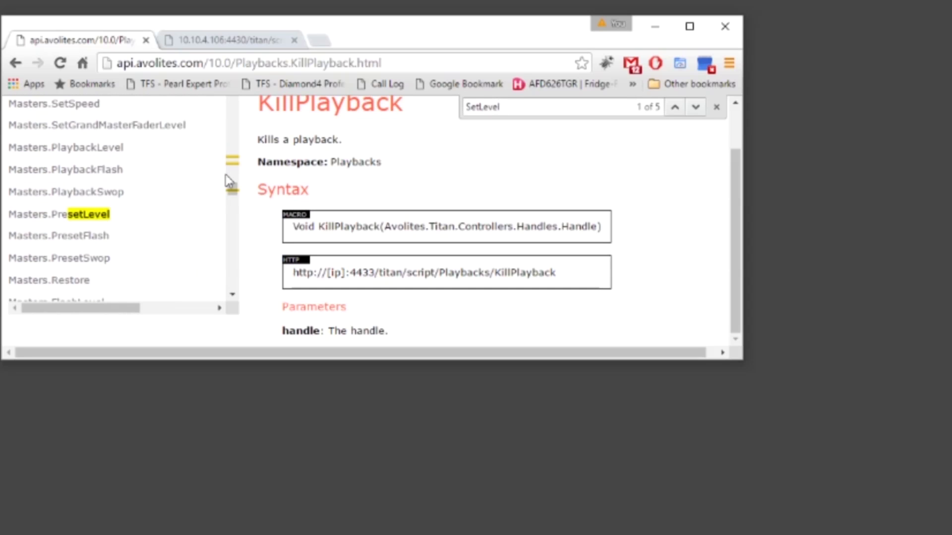
click(479, 107)
text(Playback)
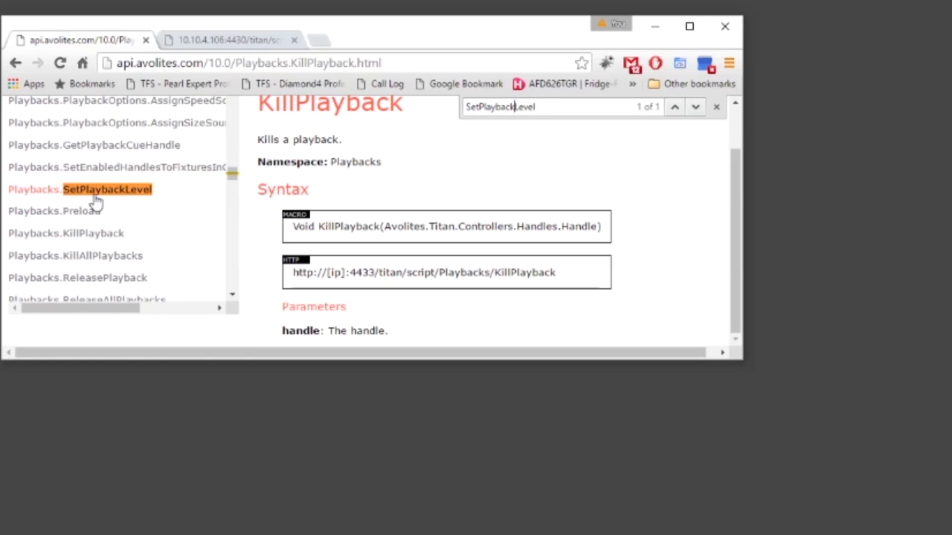
click(121, 190)
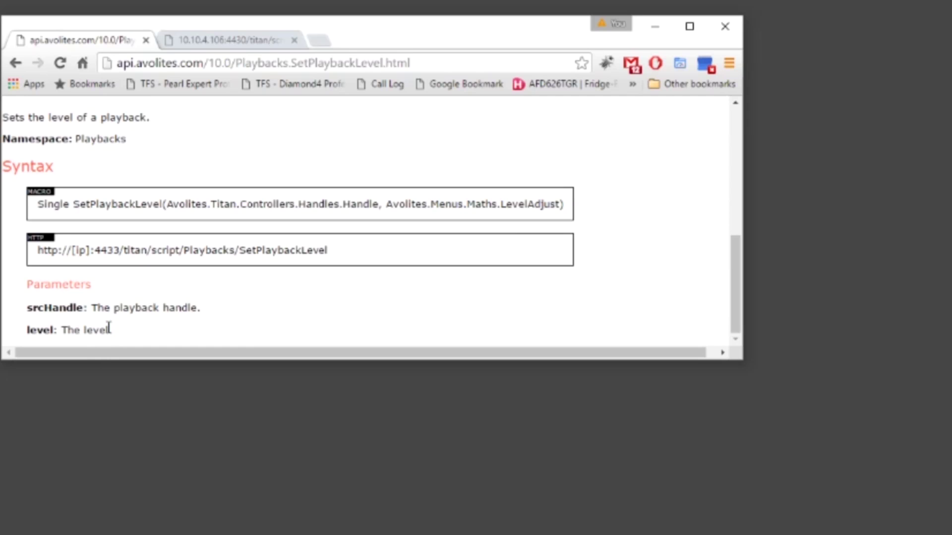
Use the documented SetPlaybackLevel method name to compose the address 10.10.4.106:4430/titan/script/Playbacks/SetPlaybackLevel?userNumber=5&level=1.
drag(331, 252, 239, 253)
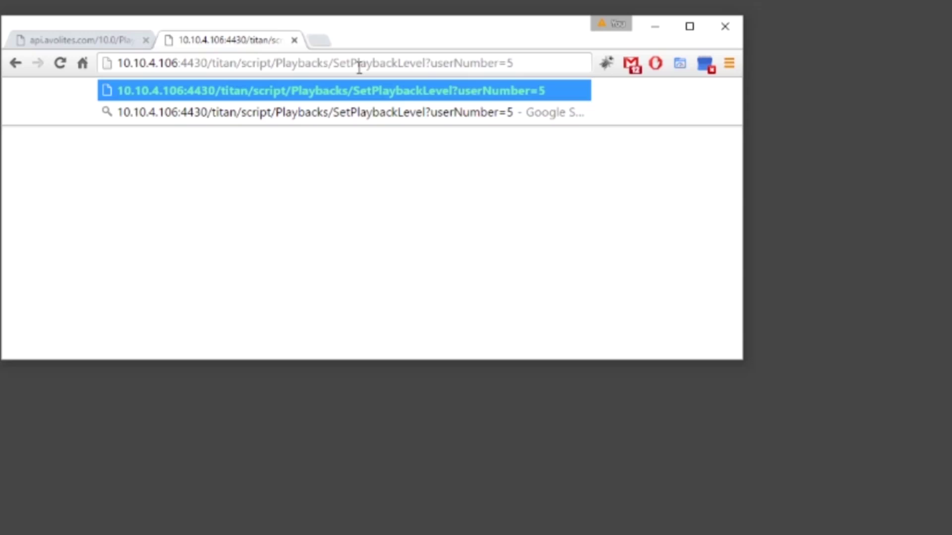
text(&)
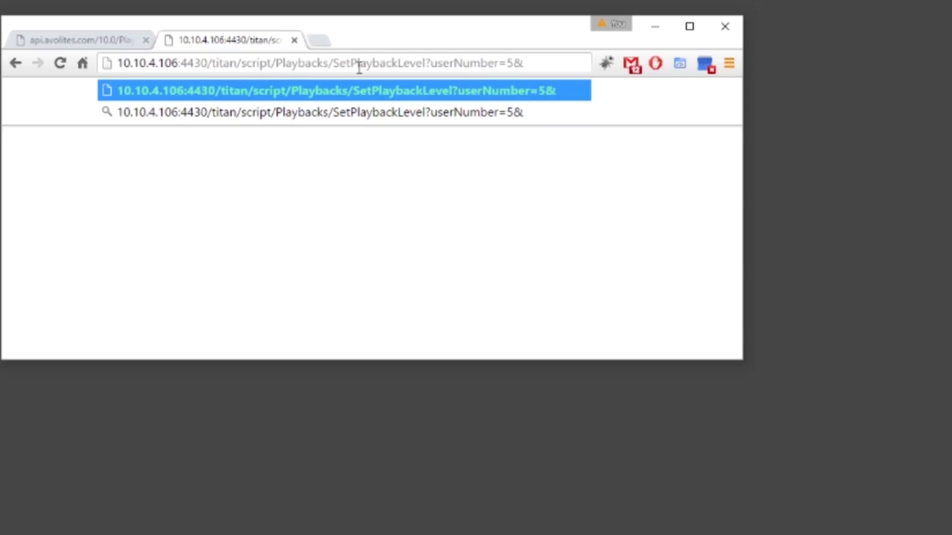
text(level=)
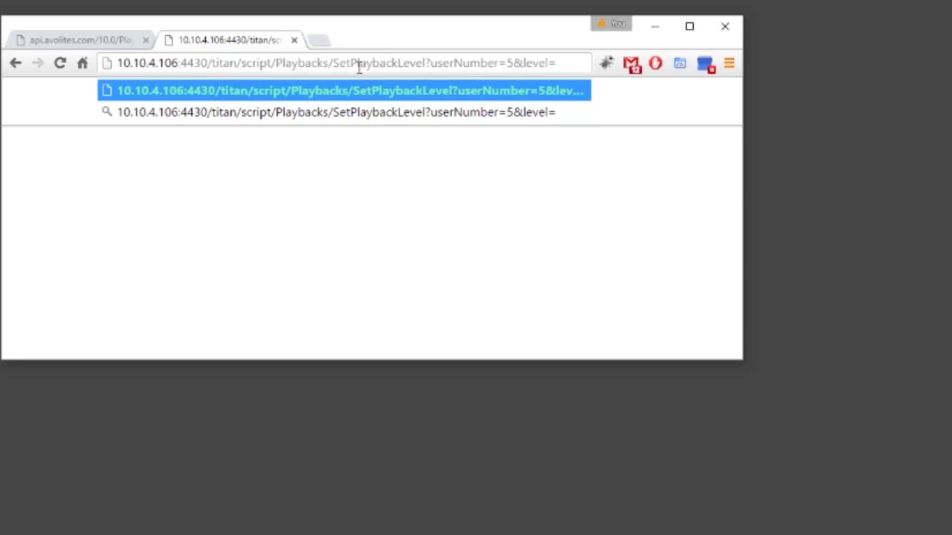
text(1)
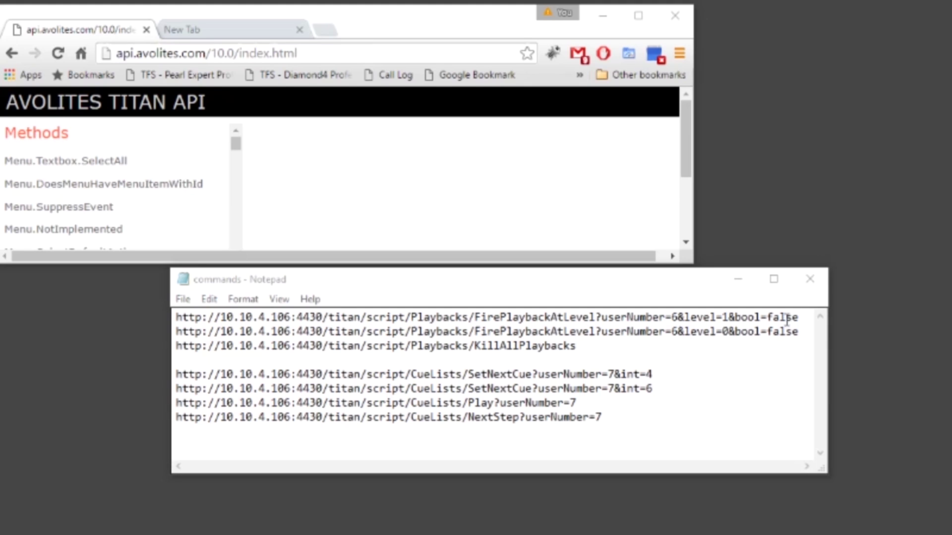
Copy the FirePlaybackAtLevel command with userNumber=6, level=1 and bool=false from Notepad into the browser's new tab, and widen the browser window.
drag(799, 317, 163, 322)
key(ctrl+c)
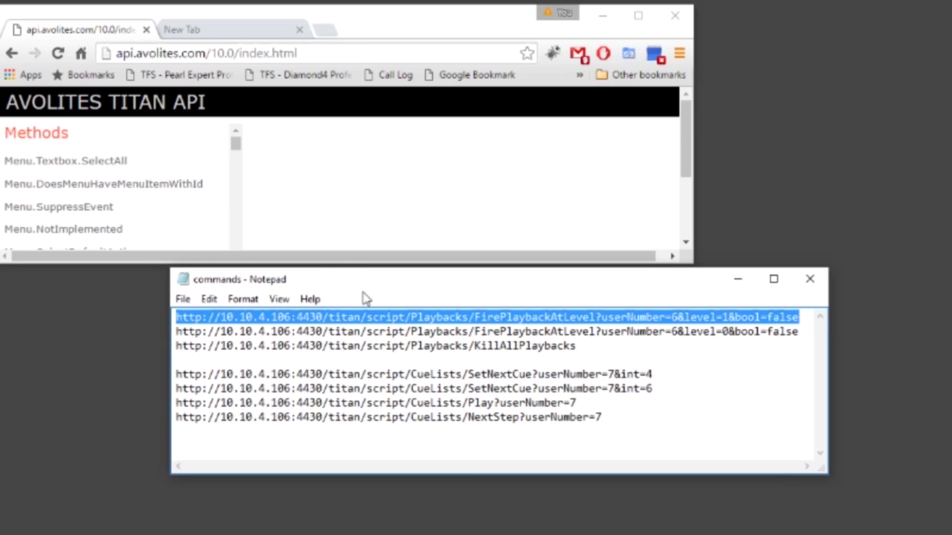
drag(372, 290, 427, 307)
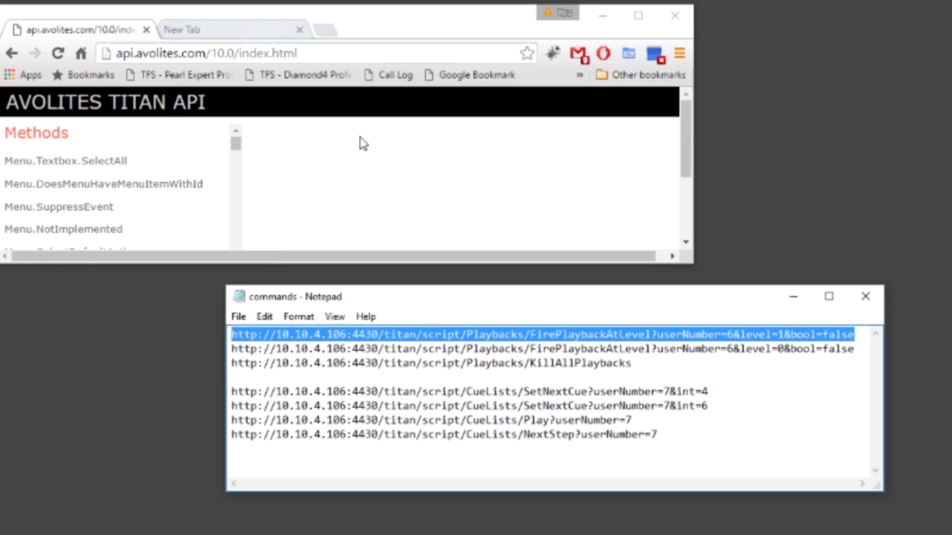
click(216, 36)
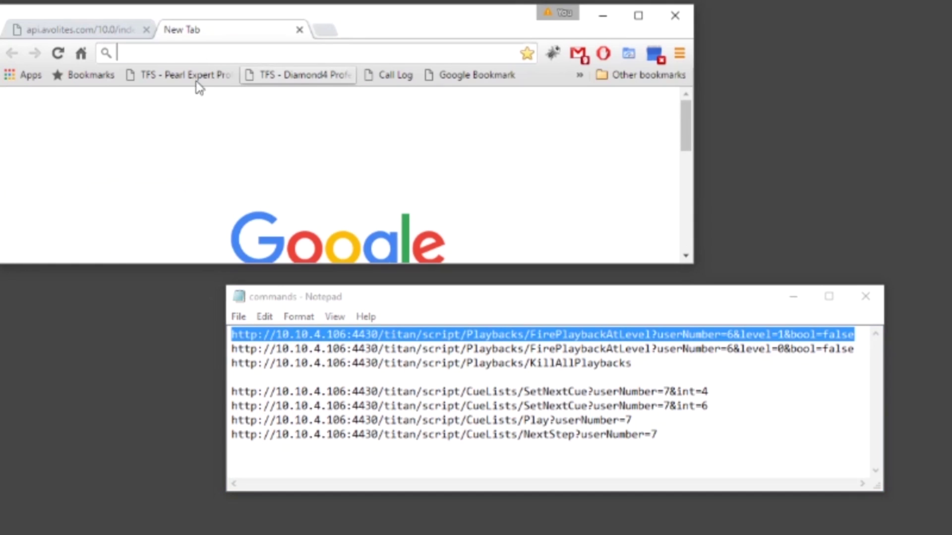
key(ctrl+v)
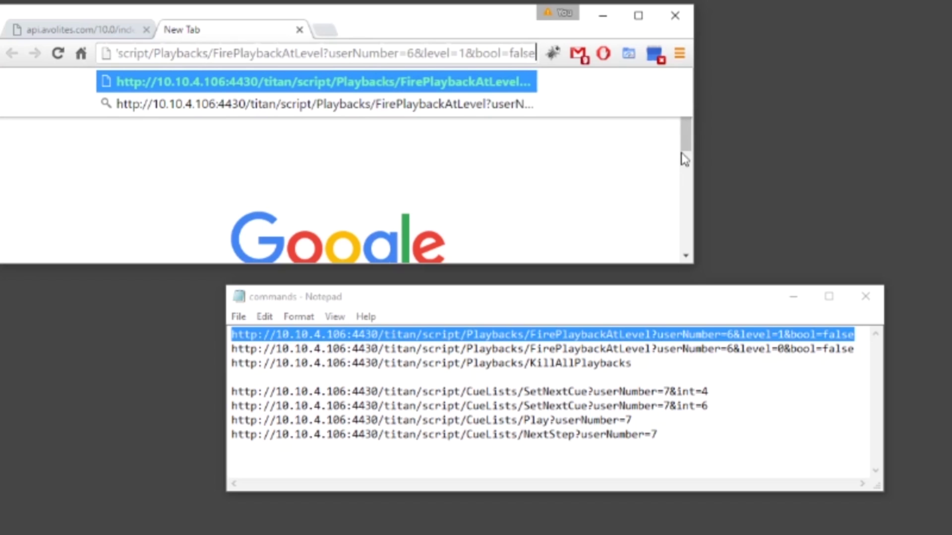
drag(691, 112, 882, 130)
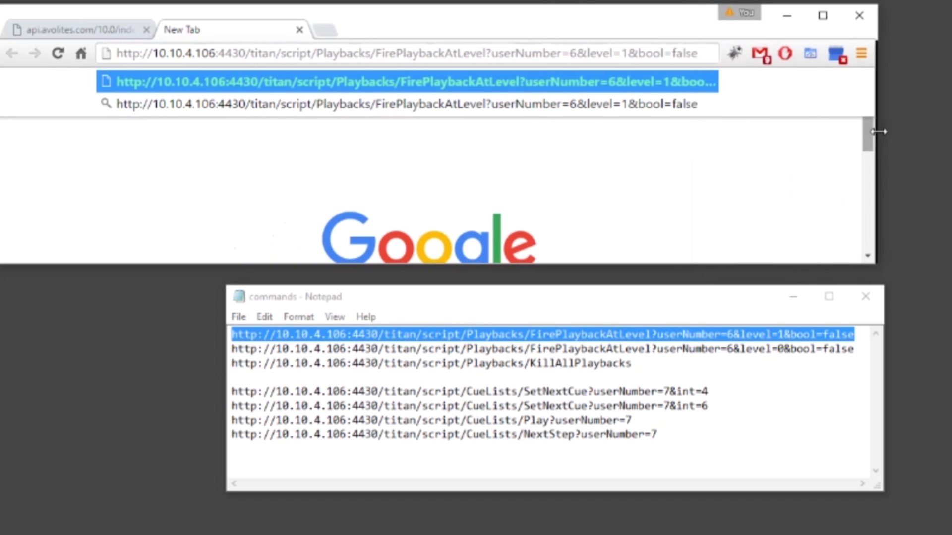
Examine the method name and the level and bool parameters in the FirePlaybackAtLevel address, and send the command.
double_click(435, 55)
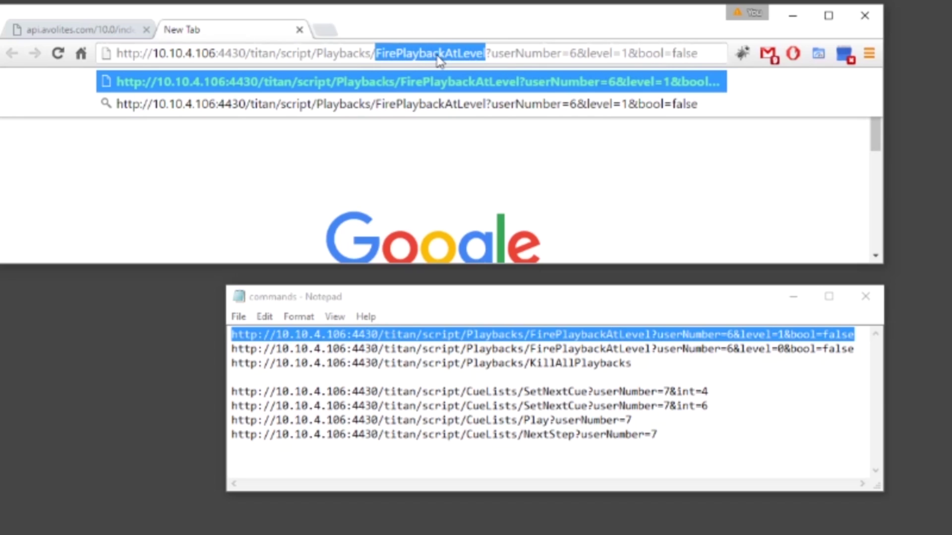
click(629, 53)
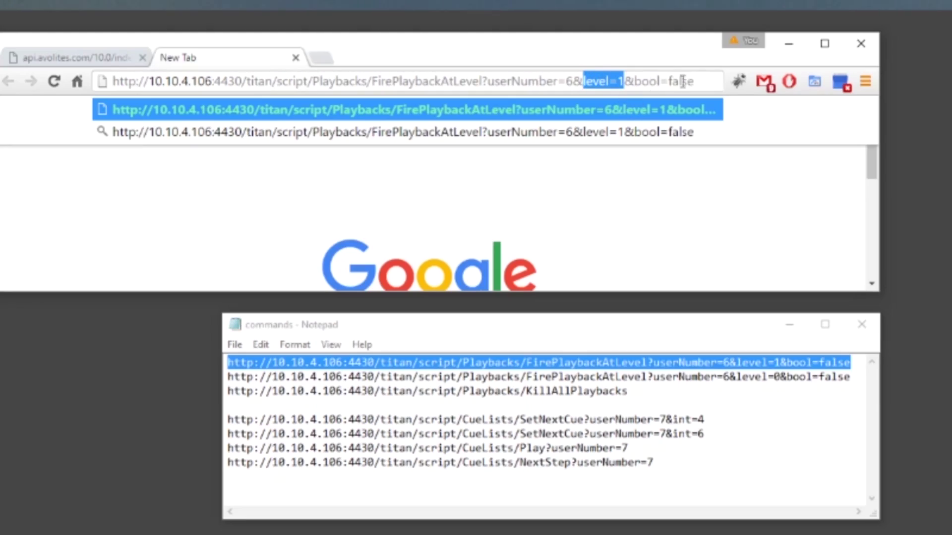
drag(694, 81, 634, 85)
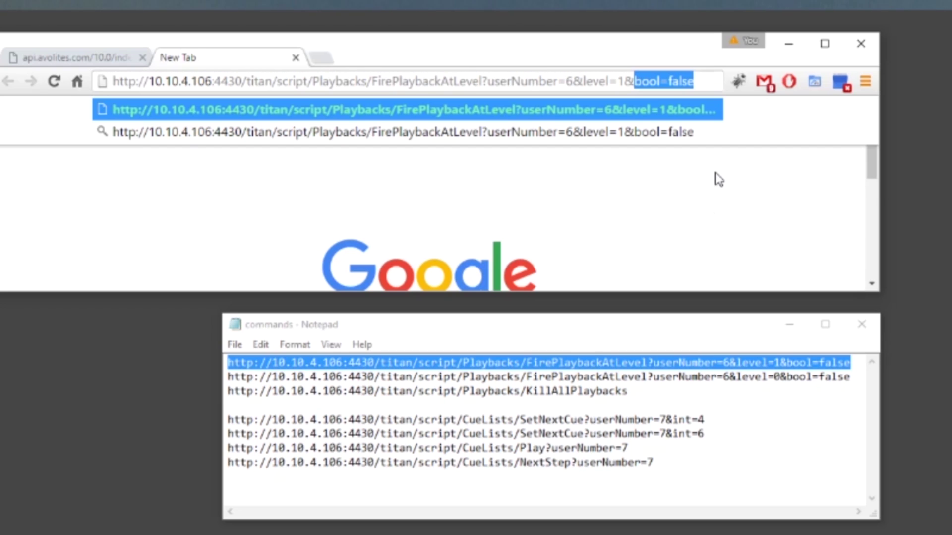
click(697, 81)
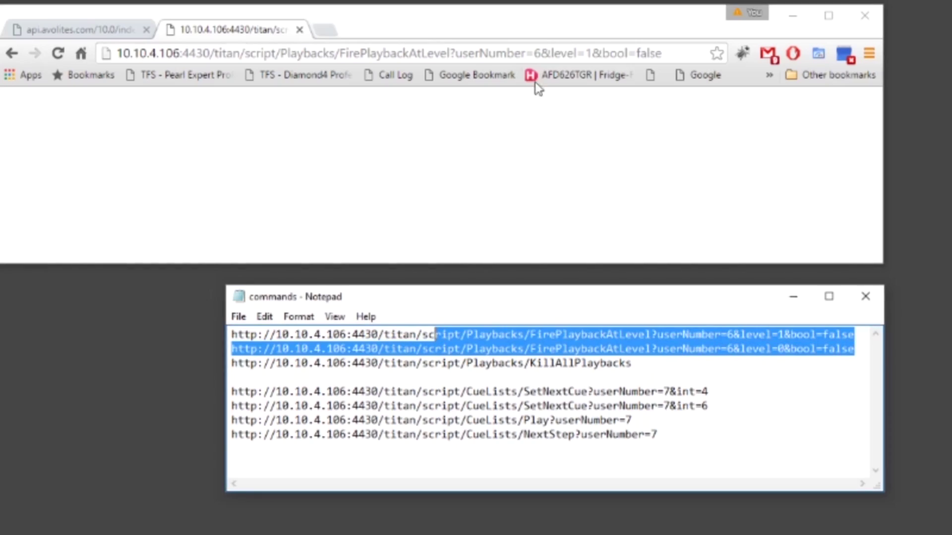
Set the level parameter in the FirePlaybackAtLevel address to 0.5 and send the command.
click(591, 52)
click(593, 53)
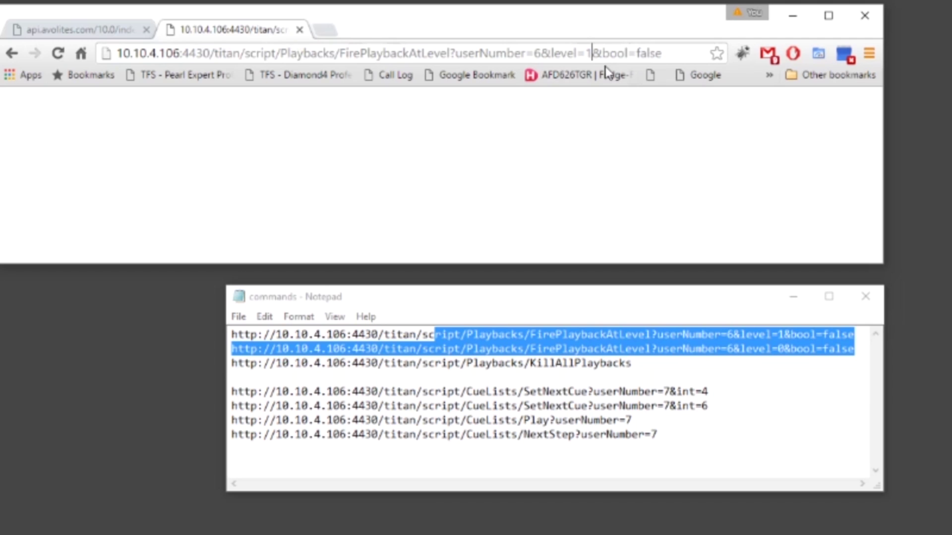
key(BackSpace)
text(0)
text(.5)
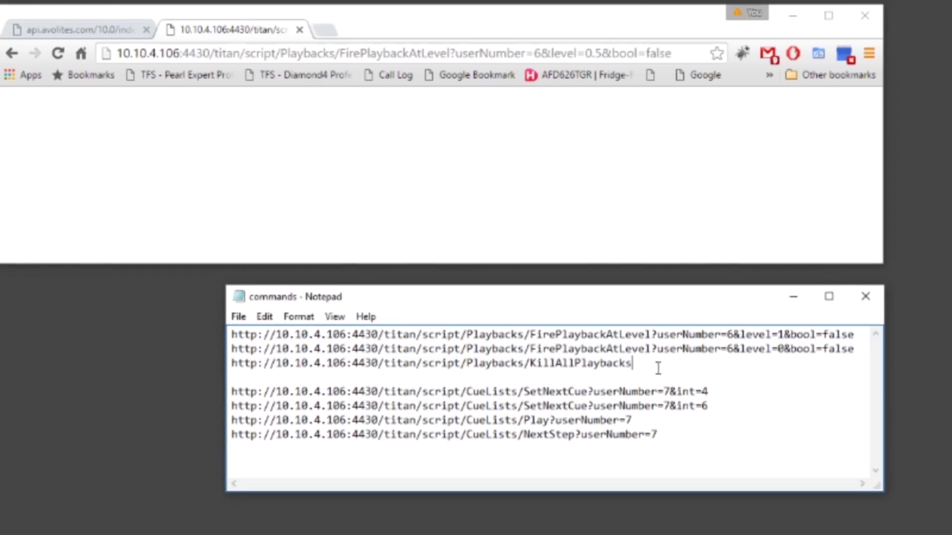
Replace the address with the KillAllPlaybacks command from the commands file and send it to the console.
drag(656, 364, 218, 362)
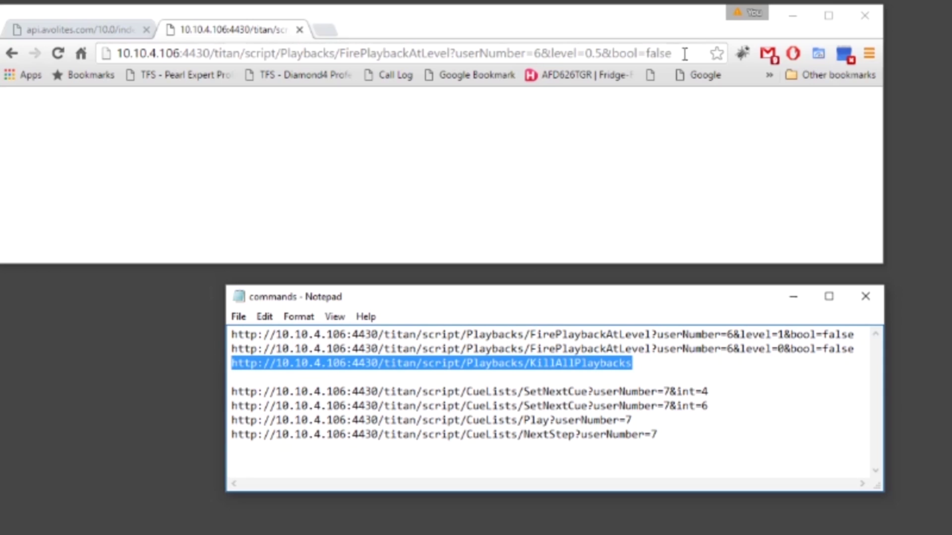
drag(684, 54, 68, 47)
text(http://10.10.4.106:4430/titan/script/Playbacks/KillAllPlaybacks)
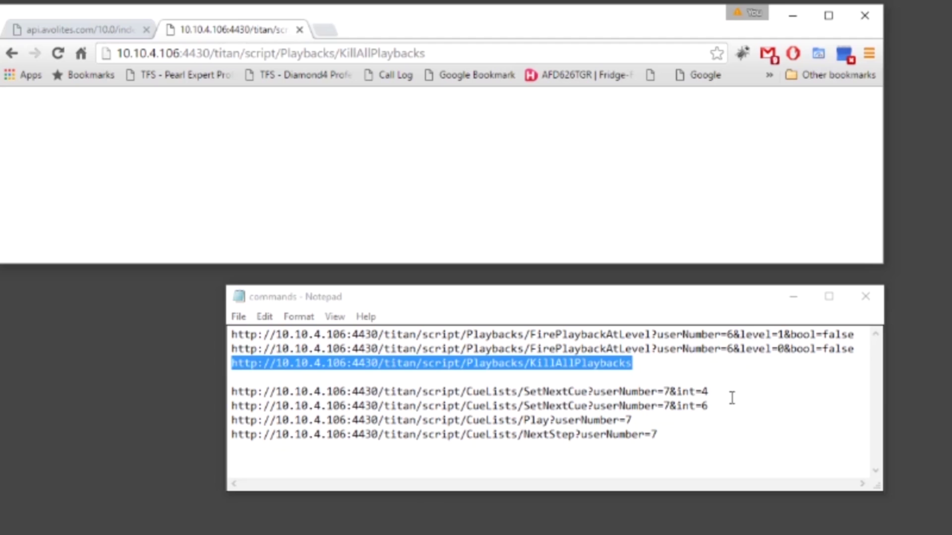
Send the CueLists/SetNextCue command with userNumber=7 and int=4 from the commands file, examining both parameters.
drag(709, 391, 223, 382)
key(ctrl+c)
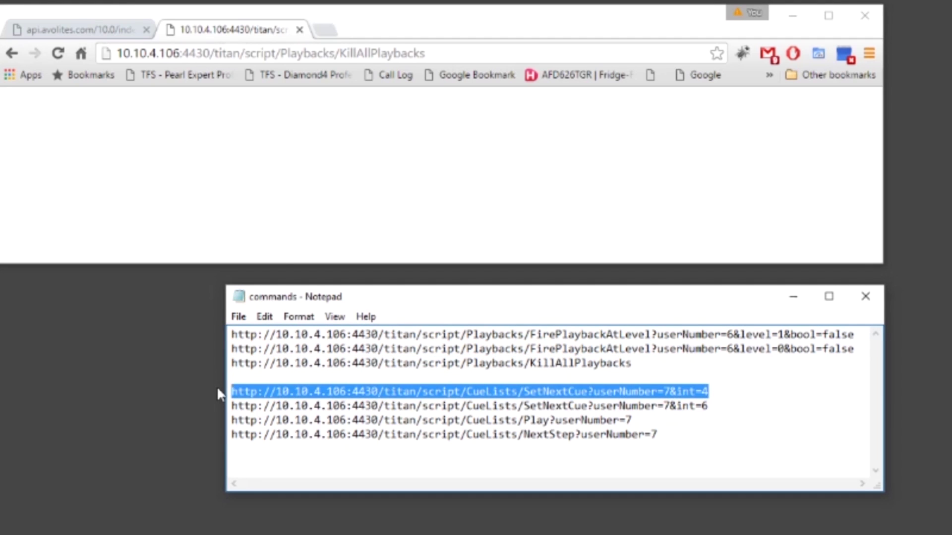
click(425, 53)
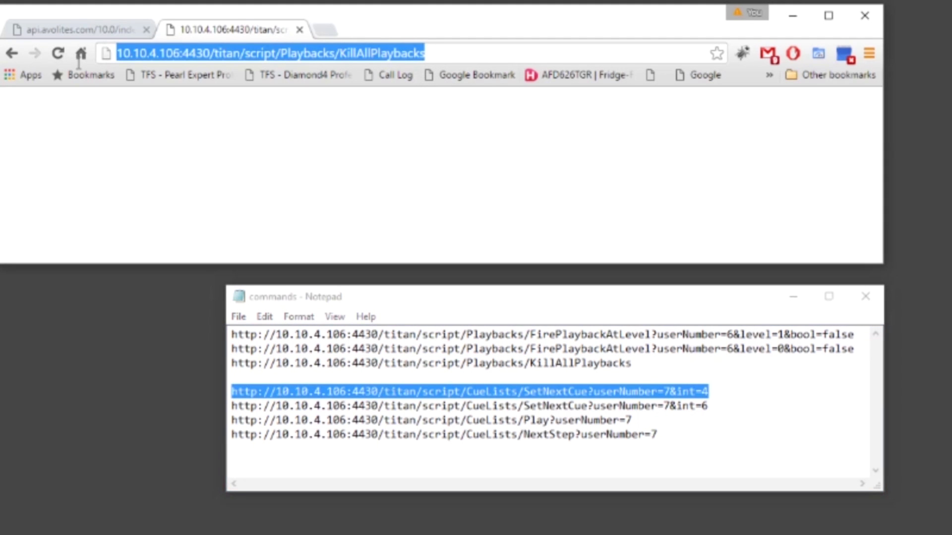
key(ctrl+v)
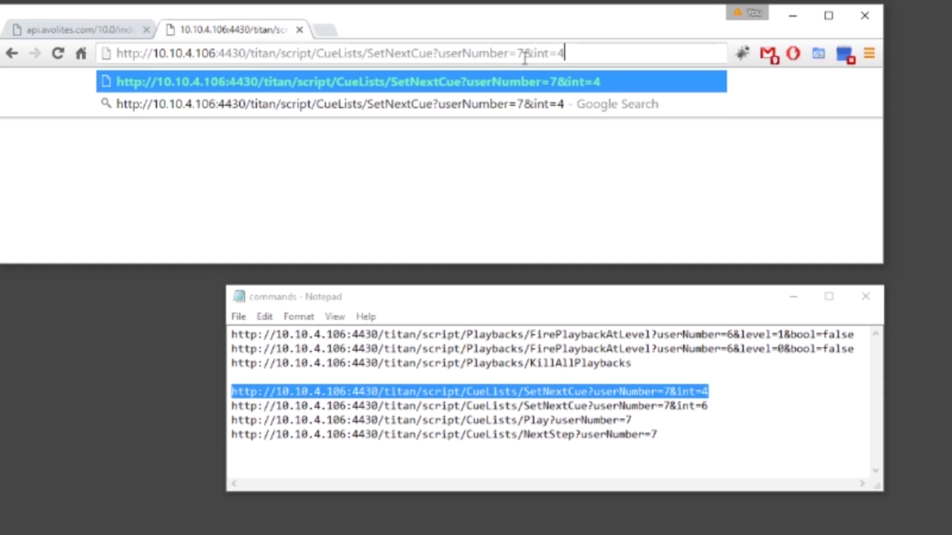
drag(524, 53, 438, 58)
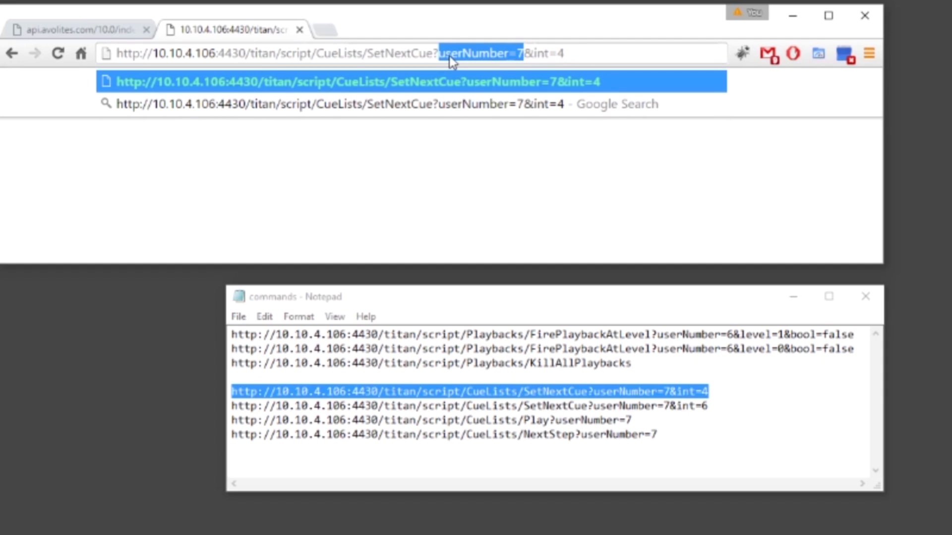
drag(567, 53, 533, 57)
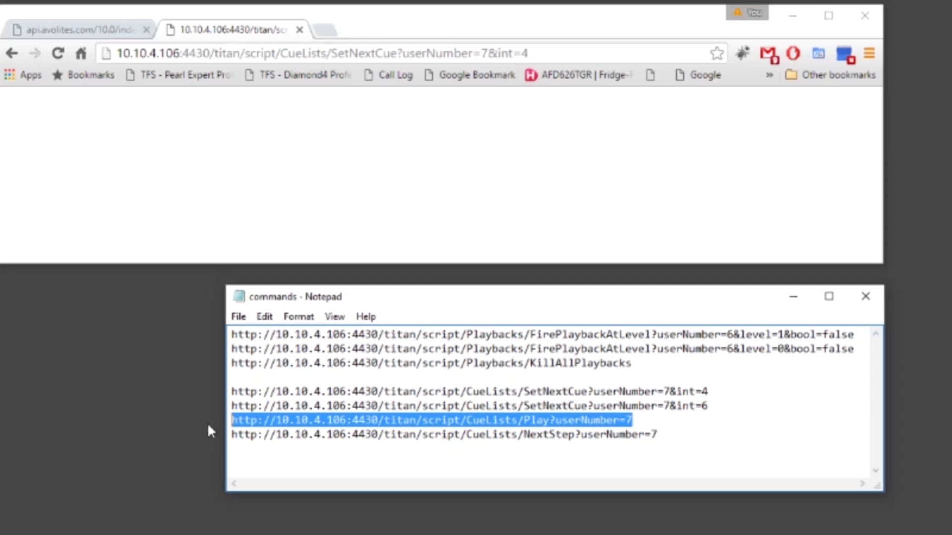
Replace the SetNextCue address with 10.10.4.106:4430/titan/script/CueLists/Play?userNumber=7 and send it.
click(548, 52)
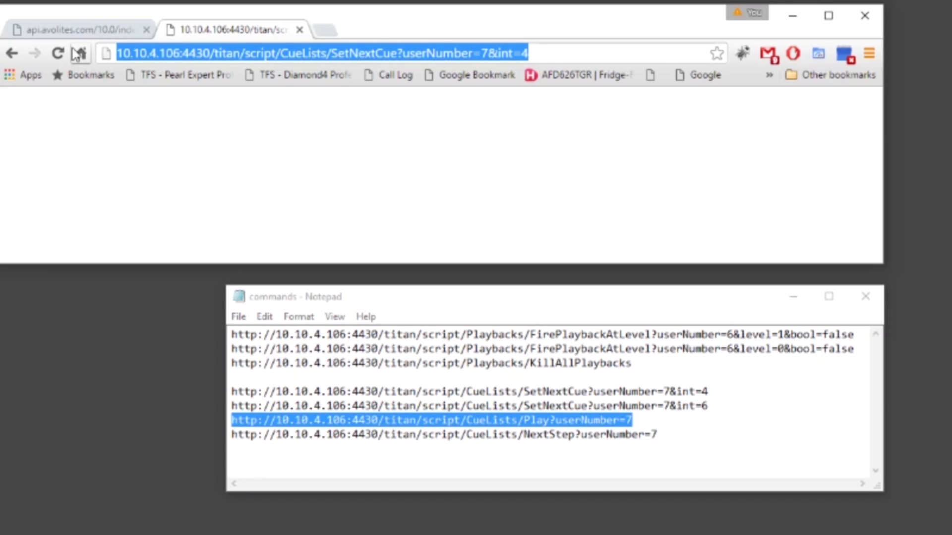
text(http://10.10.4.106:4430/titan/script/CueLists/Play?userNumber=7)
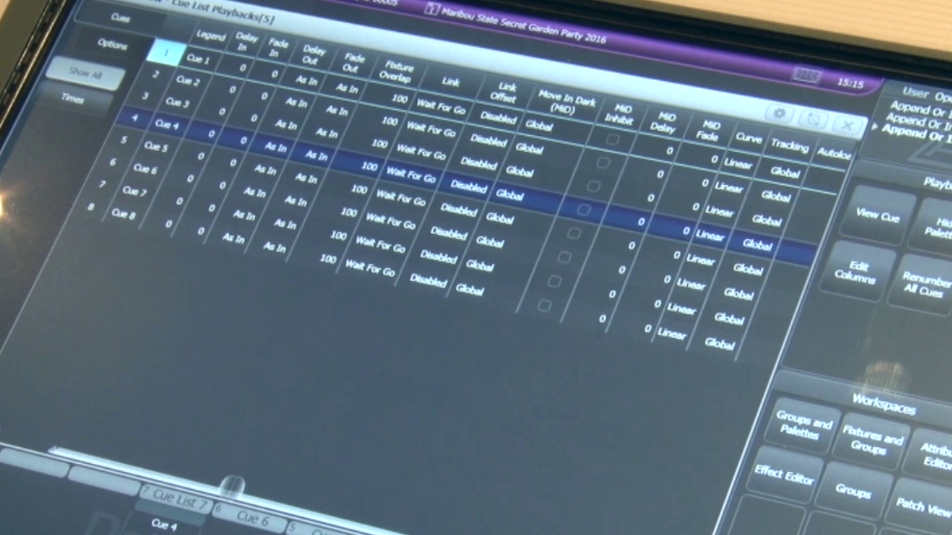
key(space)
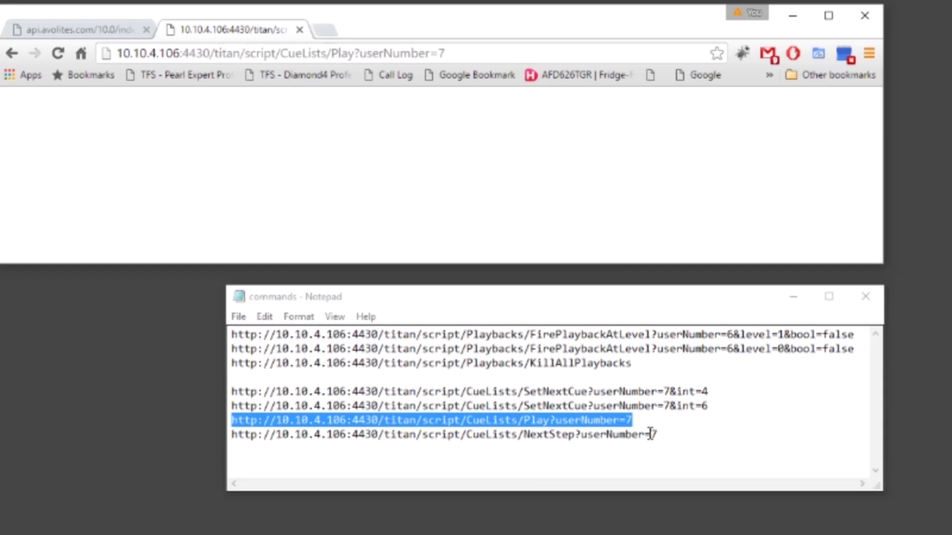
Send the CueLists/NextStep command with userNumber=7 from the commands file in place of the Play command.
drag(658, 434, 229, 440)
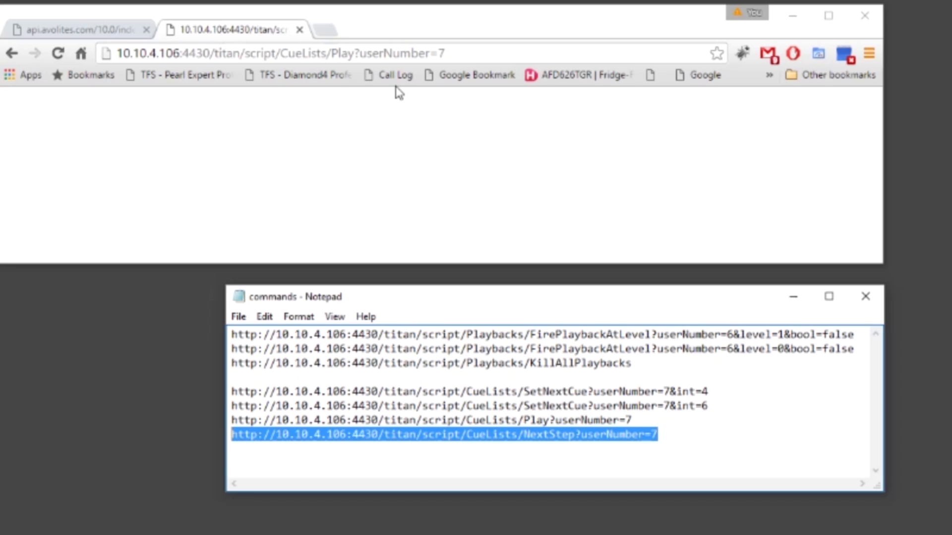
click(477, 53)
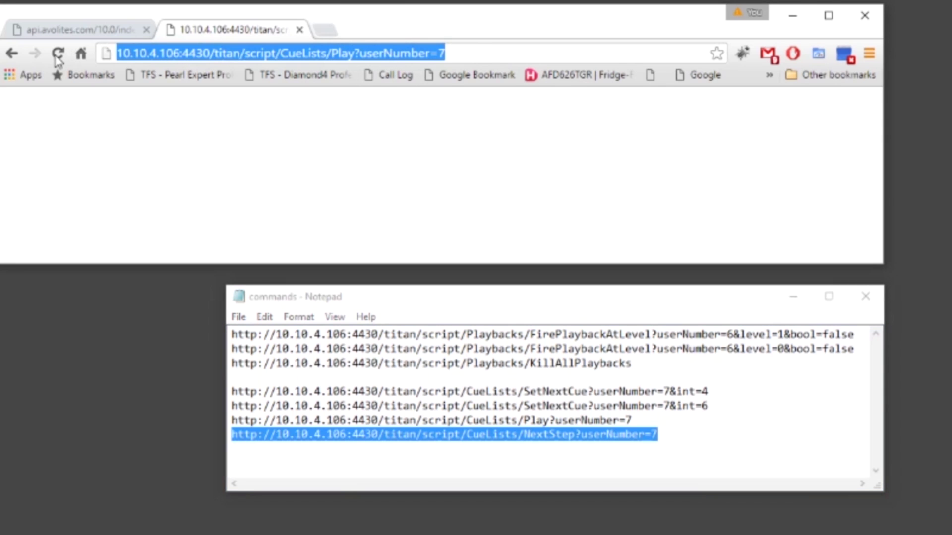
text(http://10.10.4.106:4430/titan/script/CueLists/NextStep?userNumber=7)
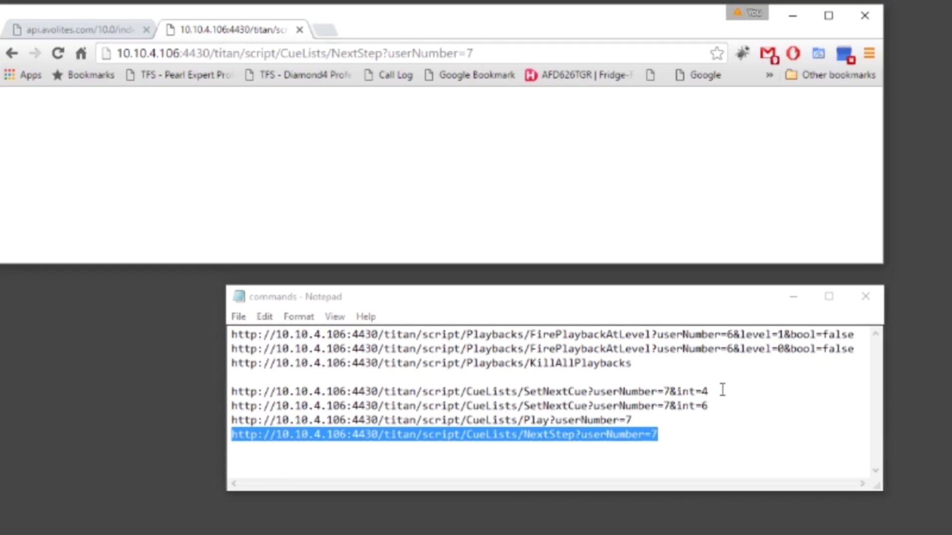
Reuse the saved CueLists/SetNextCue command for userNumber=7, change its int parameter to 2, and send it.
drag(723, 390, 231, 392)
key(ctrl+c)
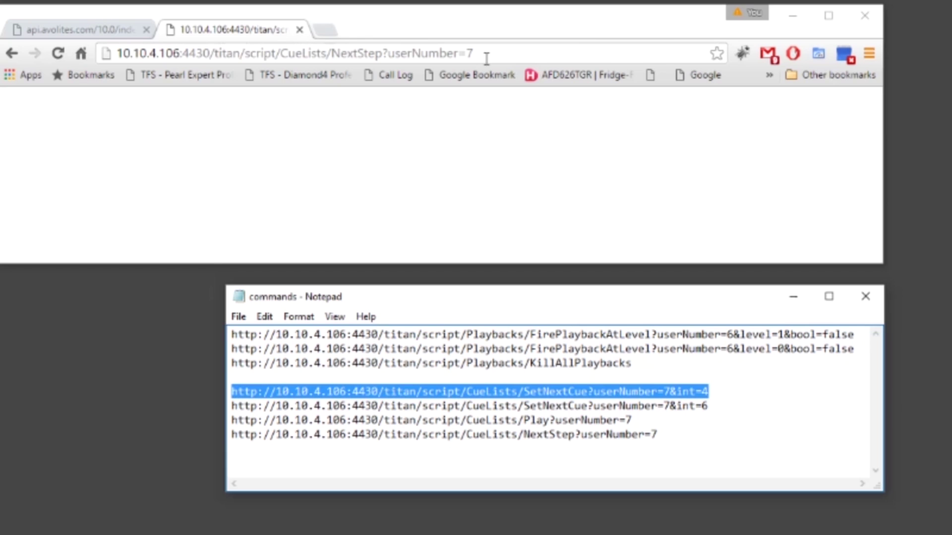
drag(485, 56, 97, 60)
key(ctrl+v)
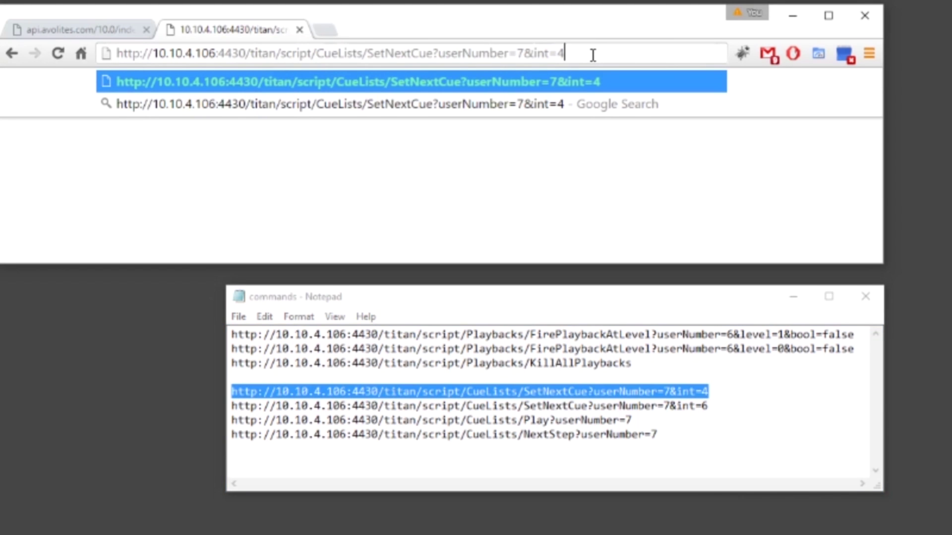
key(BackSpace)
text(2)
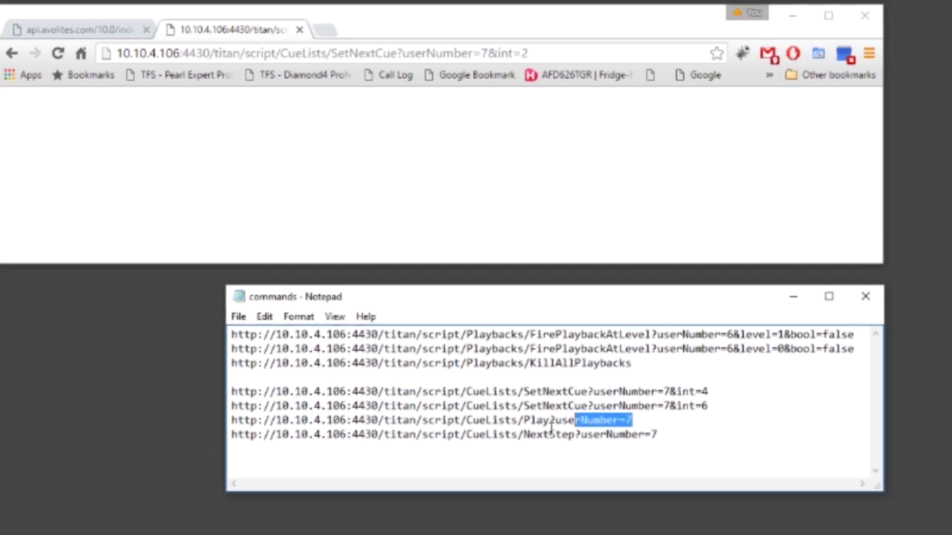
Copy the CueLists/Play command for userNumber=7 from the commands file into the address, replacing the SetNextCue command.
drag(551, 428, 227, 420)
key(ctrl+c)
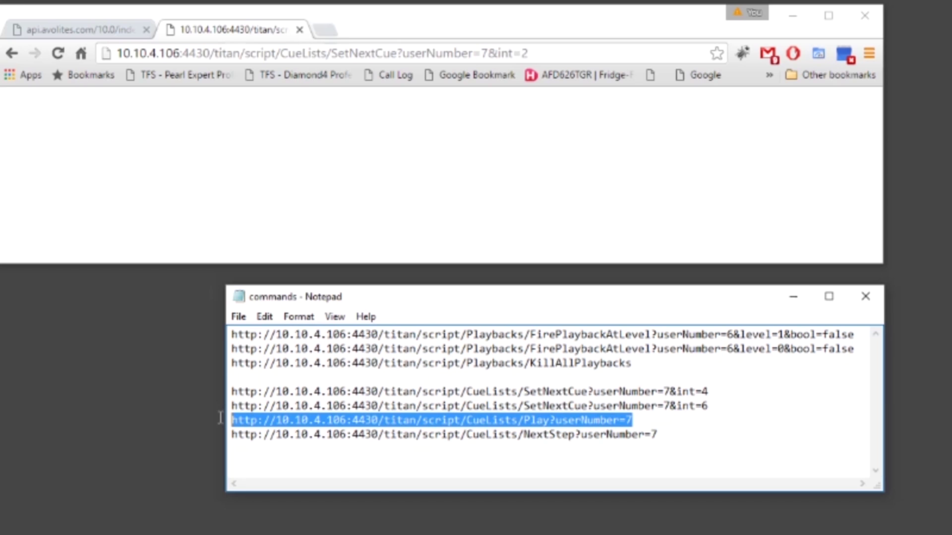
click(545, 54)
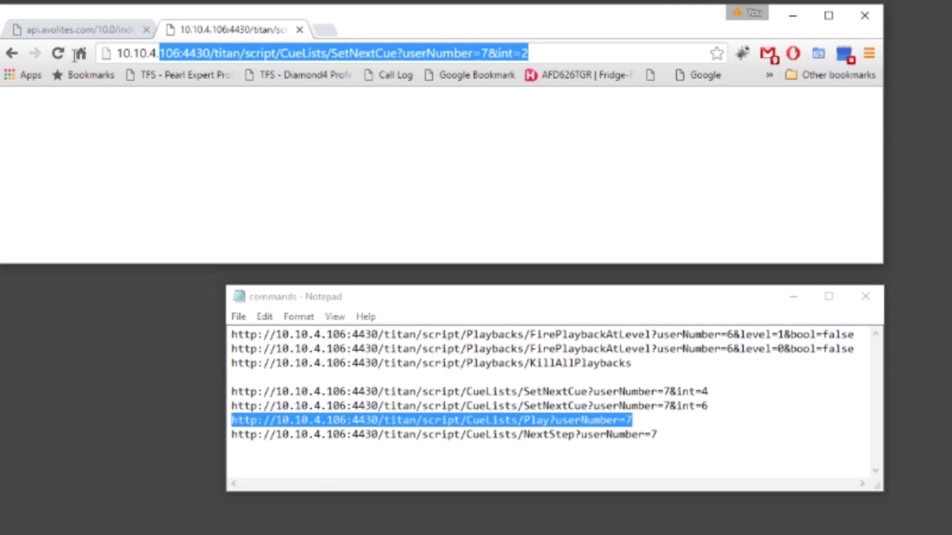
key(ctrl+v)
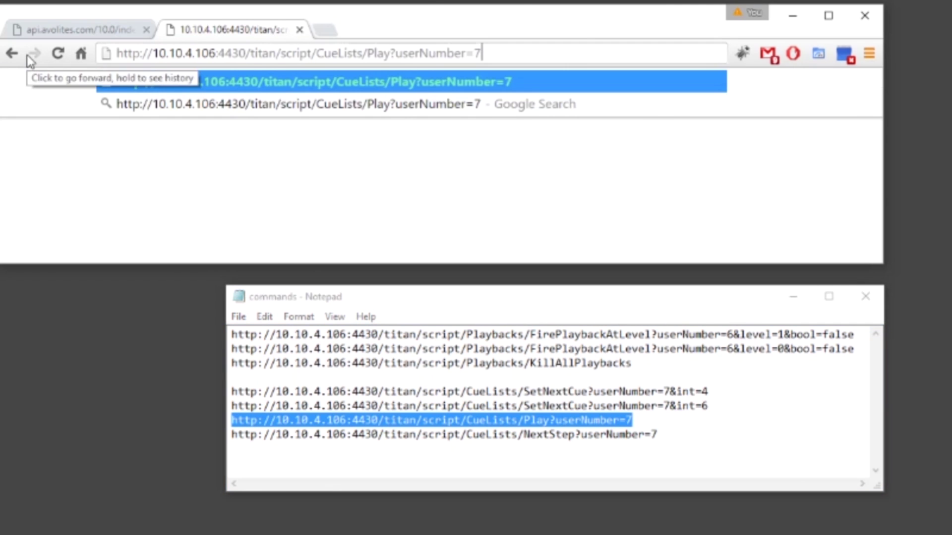